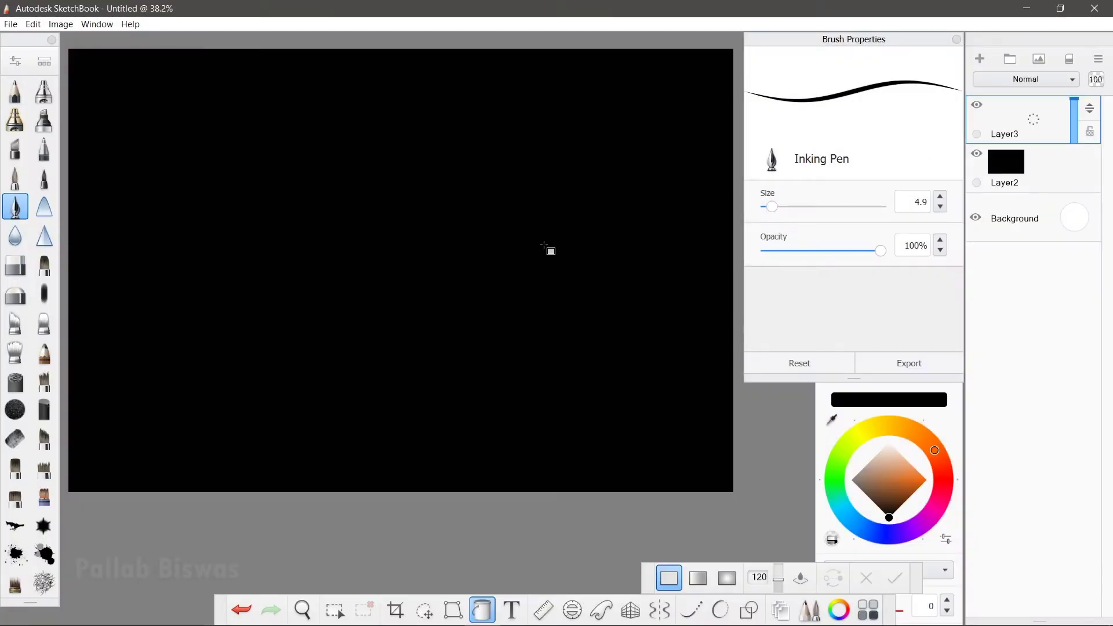
- Select Synthetic Flat Brush 3 from the Brush Library
click(44, 265)
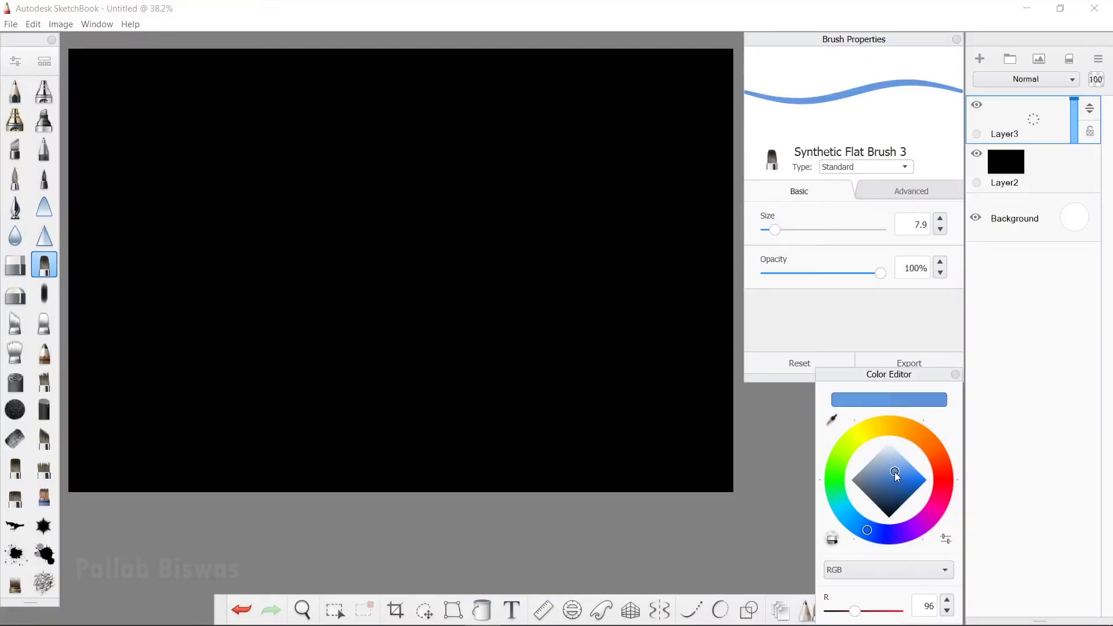
- Enlarge the brush to 92.6 and paint wide blue strokes across the lower canvas
click(790, 230)
mouse_move(184, 510)
mouse_down()
mouse_move(464, 412)
mouse_move(748, 342)
mouse_up()
drag(336, 510, 748, 391)
drag(745, 440, 596, 512)
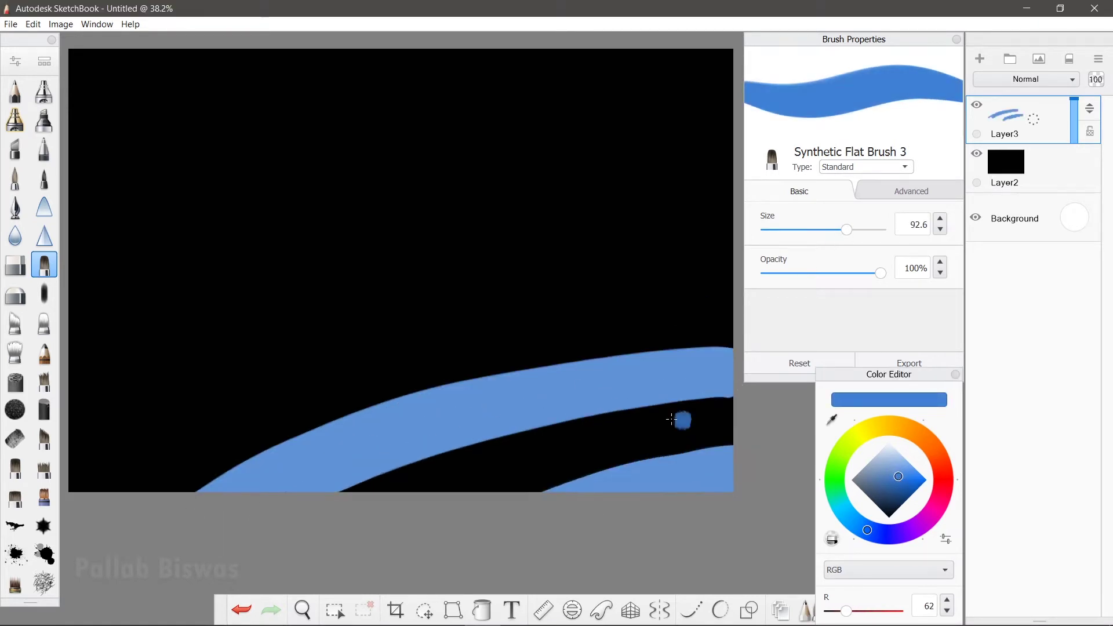
drag(752, 418, 347, 493)
- Paint darker blue bands over the upper arc, extending the blue upward
drag(267, 492, 742, 370)
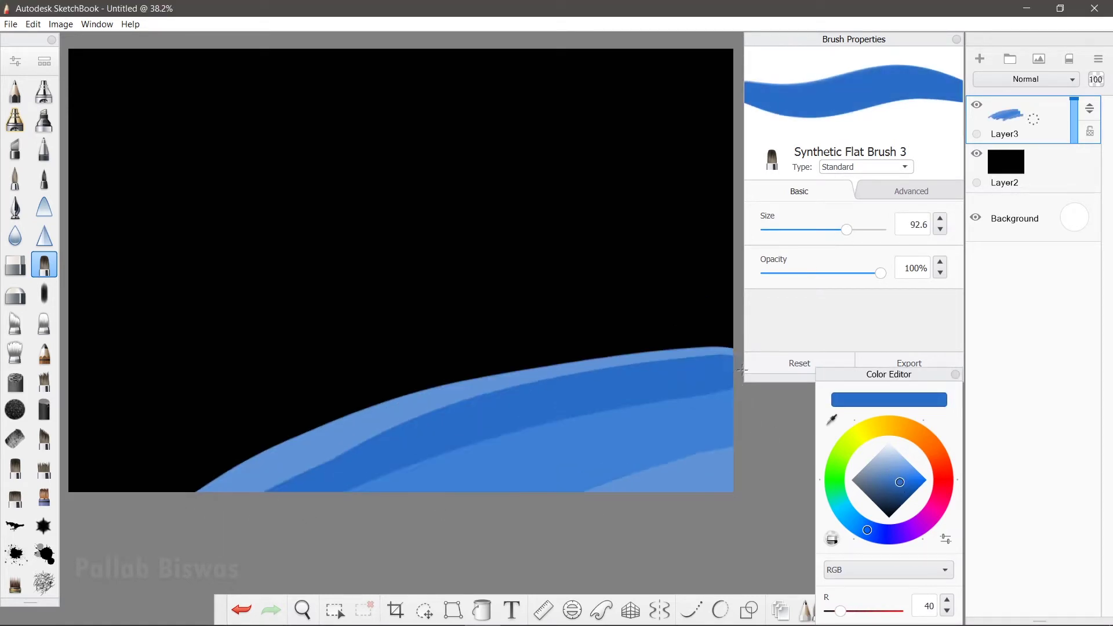
alt+click(698, 405)
mouse_move(715, 315)
mouse_down()
mouse_move(728, 293)
mouse_move(98, 485)
mouse_move(104, 464)
mouse_move(544, 265)
mouse_move(742, 249)
mouse_move(78, 400)
mouse_move(737, 181)
mouse_move(76, 383)
mouse_up()
alt+click(98, 484)
alt+click(86, 487)
alt+click(346, 332)
drag(72, 313, 615, 151)
mouse_move(671, 127)
mouse_down()
mouse_move(62, 287)
mouse_move(613, 175)
mouse_up()
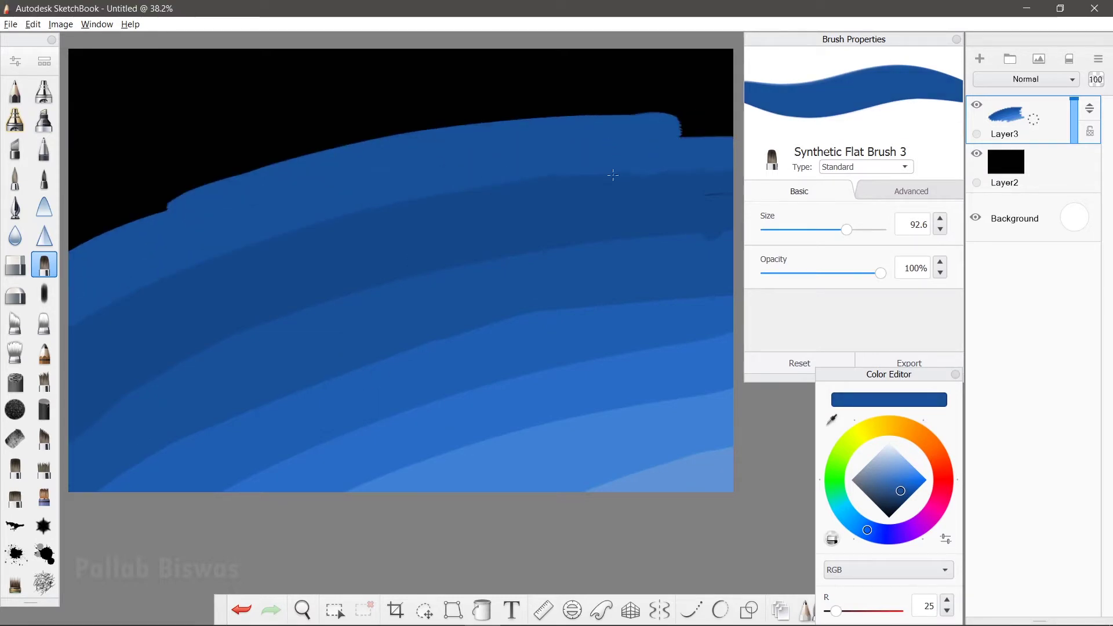
- Sample blues from the canvas to cover the remaining black at the top
alt+click(177, 242)
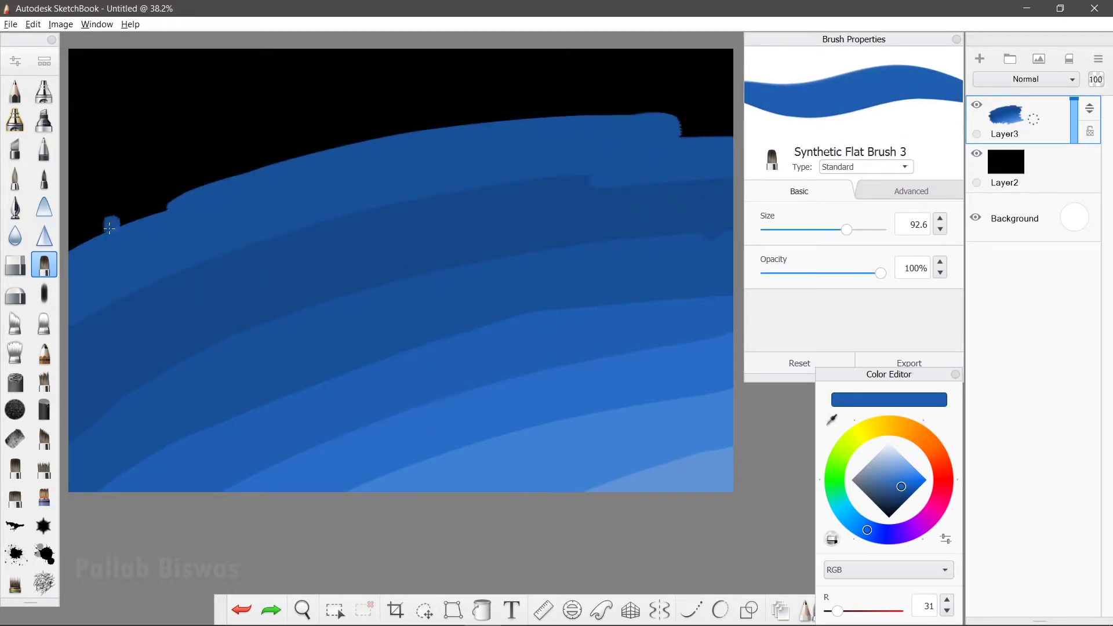
drag(99, 226, 737, 87)
mouse_move(724, 130)
mouse_down()
mouse_move(81, 208)
mouse_move(731, 64)
mouse_up()
alt+click(341, 327)
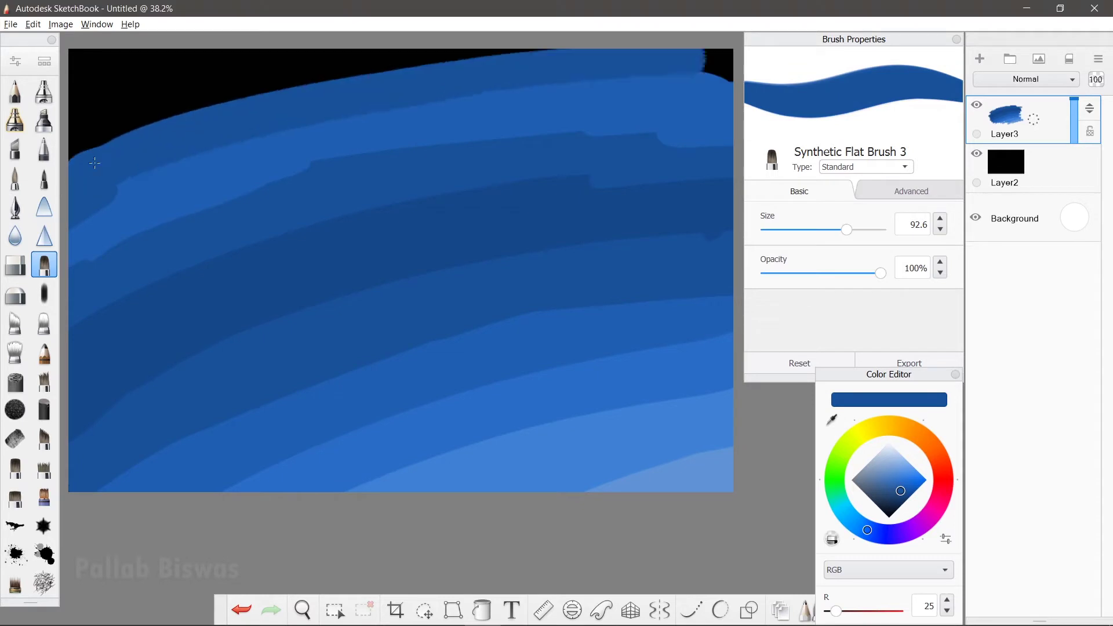
mouse_move(81, 150)
mouse_down()
mouse_move(194, 109)
mouse_move(149, 112)
mouse_up()
alt+click(629, 299)
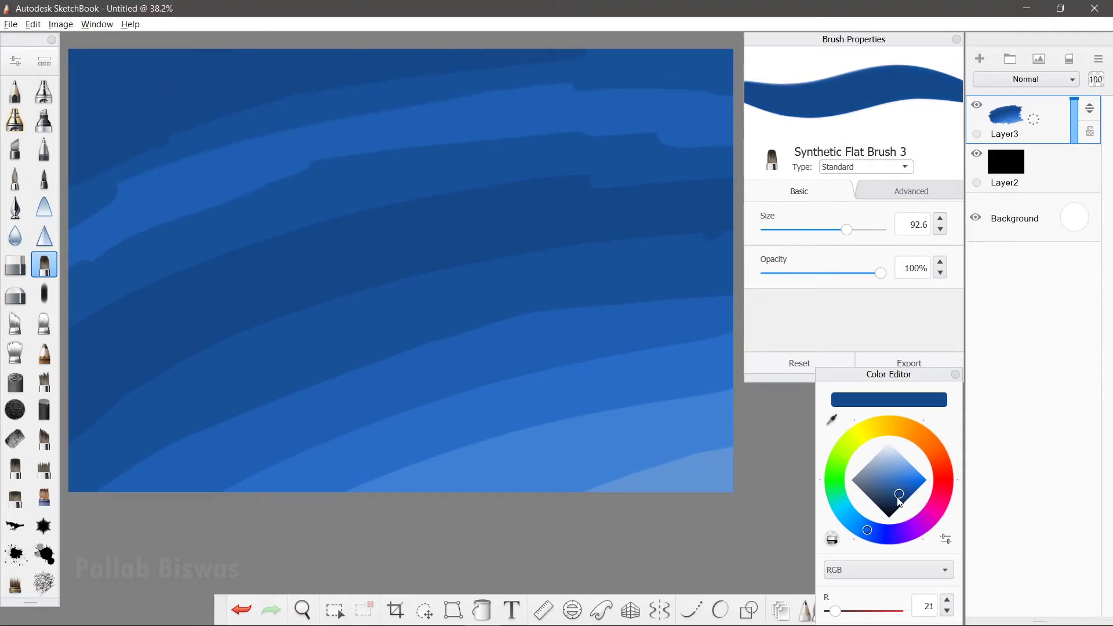
drag(75, 86, 319, 55)
click(44, 322)
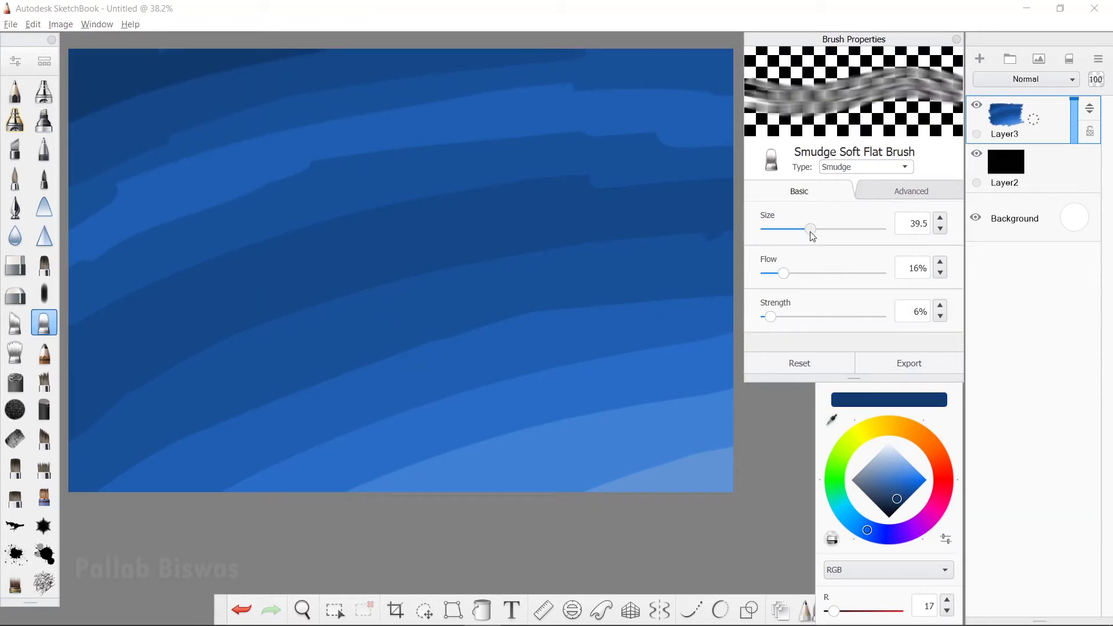
- Set the Smudge Soft Flat Brush flow to 6%, then raise it to 11%
drag(784, 274, 771, 273)
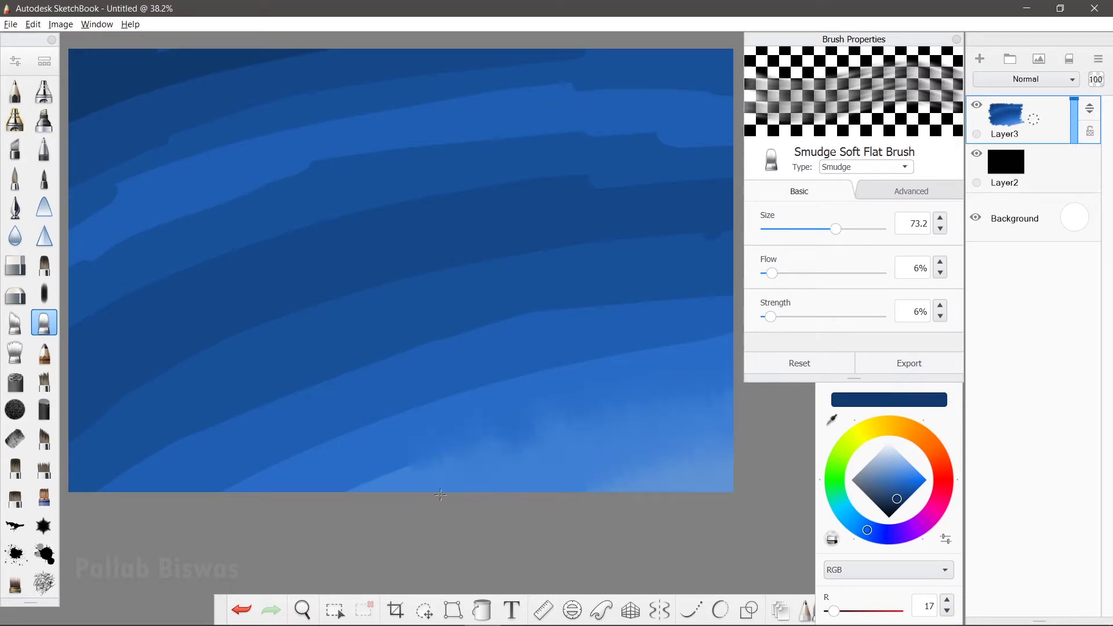
drag(772, 273, 778, 274)
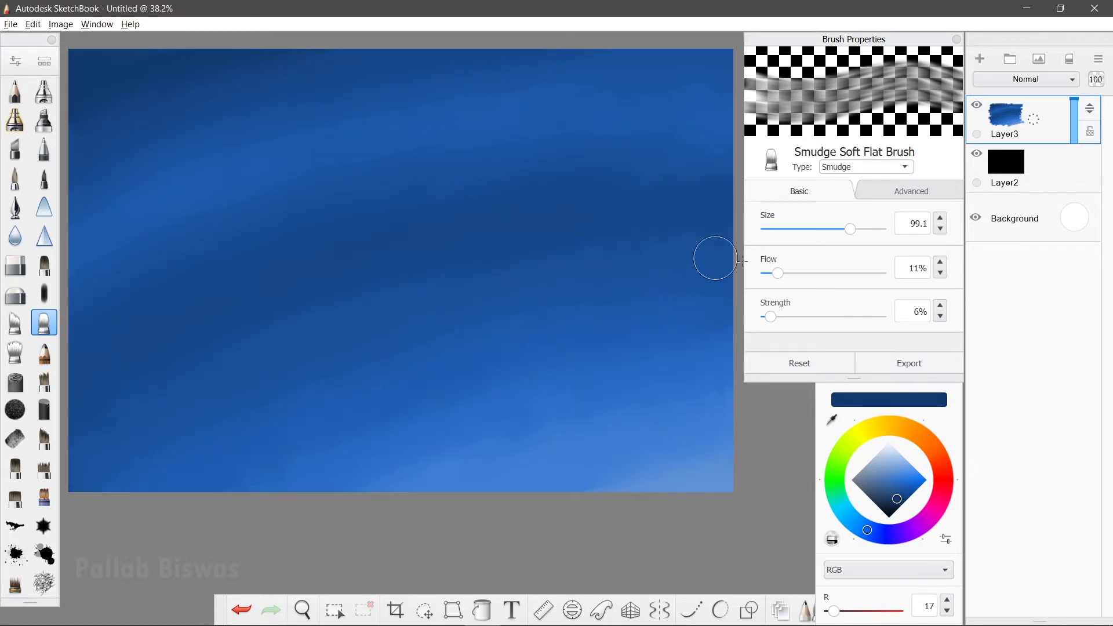
- On a new layer, paint a pink cloud shape in the lower left with the flat brush
key(ctrl+shift+n)
click(941, 494)
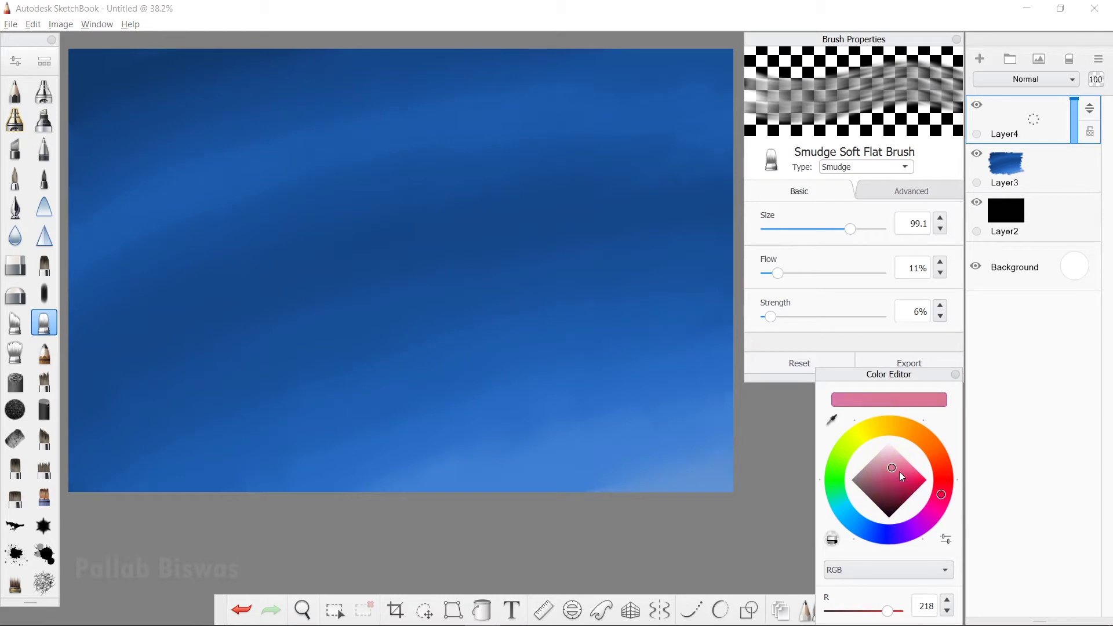
drag(907, 482, 894, 467)
click(44, 264)
mouse_move(72, 342)
mouse_down()
mouse_move(110, 354)
mouse_move(174, 328)
mouse_move(259, 333)
mouse_move(87, 371)
mouse_move(214, 371)
mouse_move(87, 418)
mouse_up()
mouse_move(186, 300)
mouse_down()
mouse_move(162, 393)
mouse_move(116, 371)
mouse_move(313, 366)
mouse_move(193, 390)
mouse_up()
- Shade the cloud's lower half darker pink and add peach highlights at brush size 12.4
click(895, 481)
mouse_move(99, 397)
mouse_down()
mouse_move(272, 388)
mouse_move(84, 414)
mouse_up()
drag(941, 494, 939, 459)
click(891, 456)
drag(846, 229, 779, 229)
drag(69, 324, 111, 337)
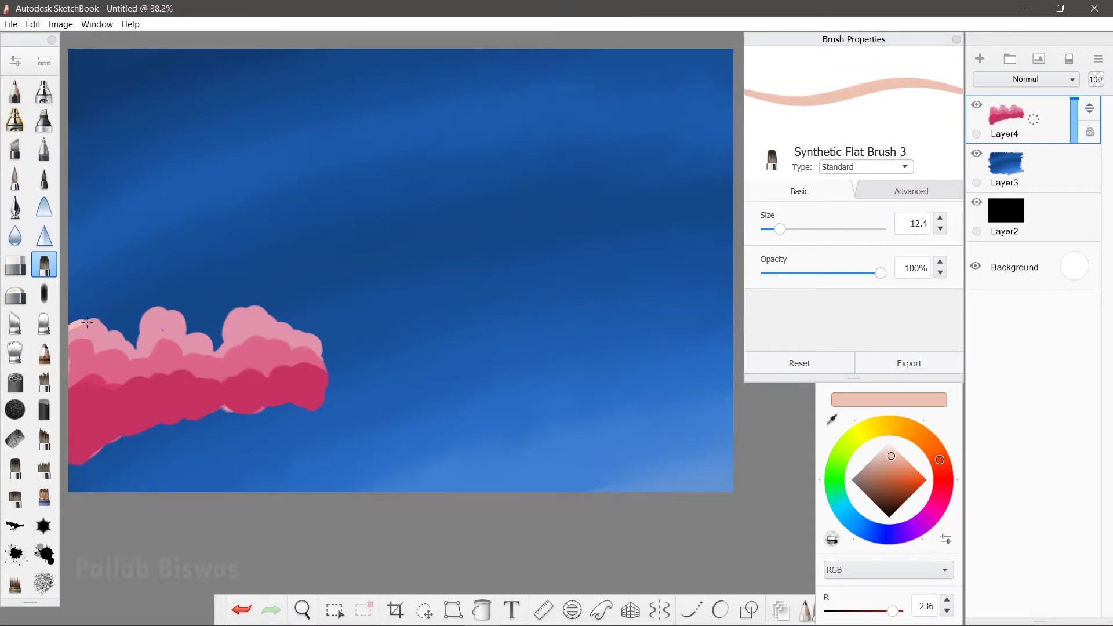
drag(227, 339, 257, 319)
- Move the cloud toward the canvas bottom, smudge its colours together, and add an empty layer
drag(333, 402, 294, 476)
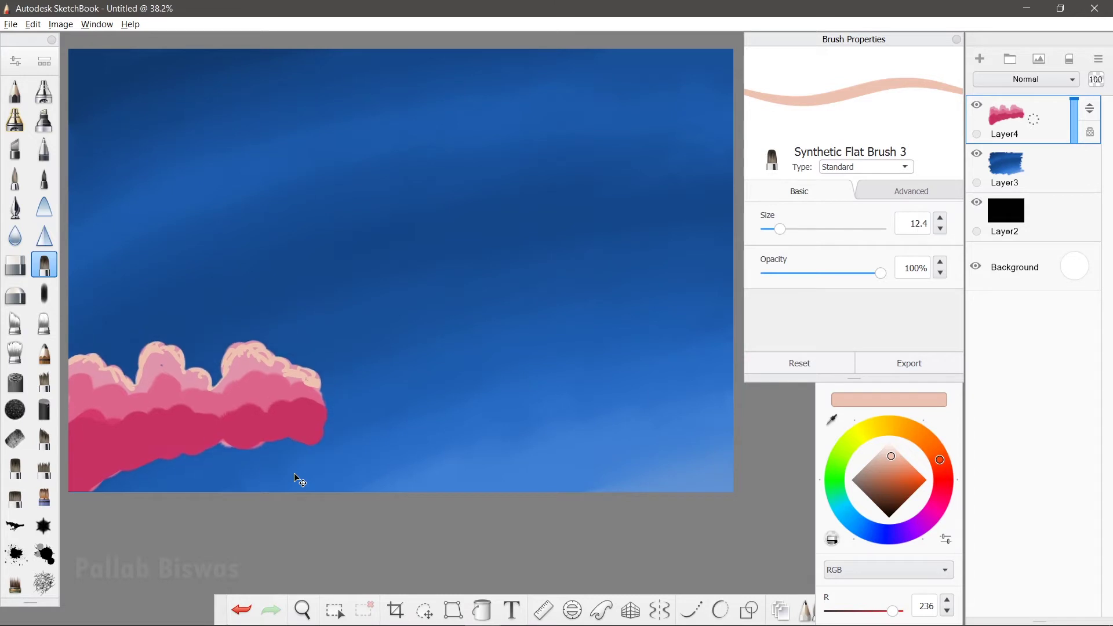
click(44, 322)
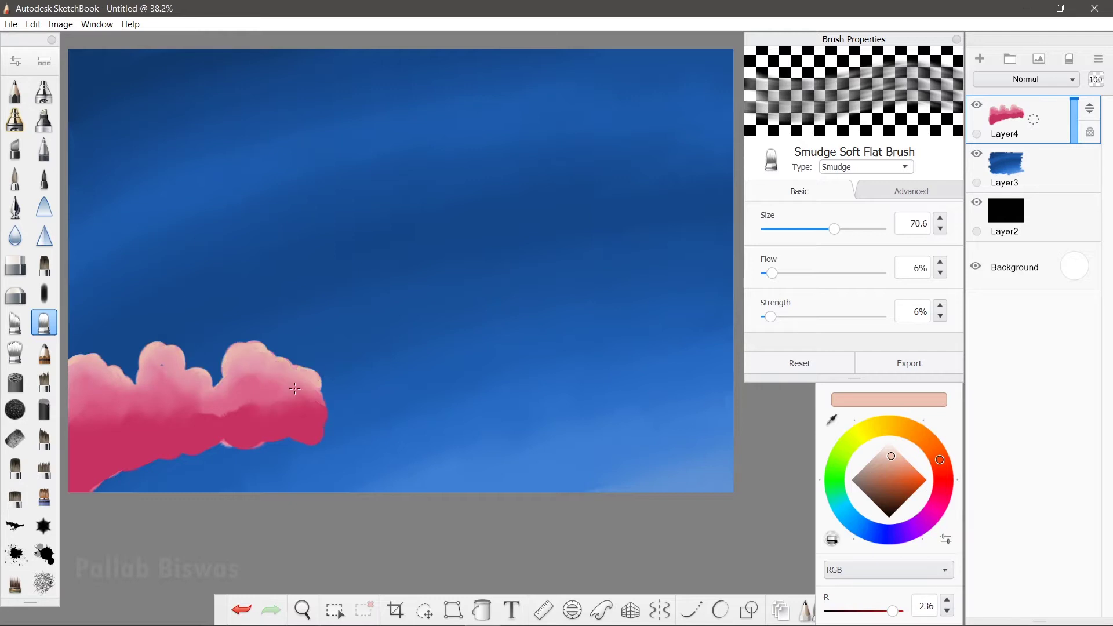
drag(295, 388, 262, 411)
click(980, 59)
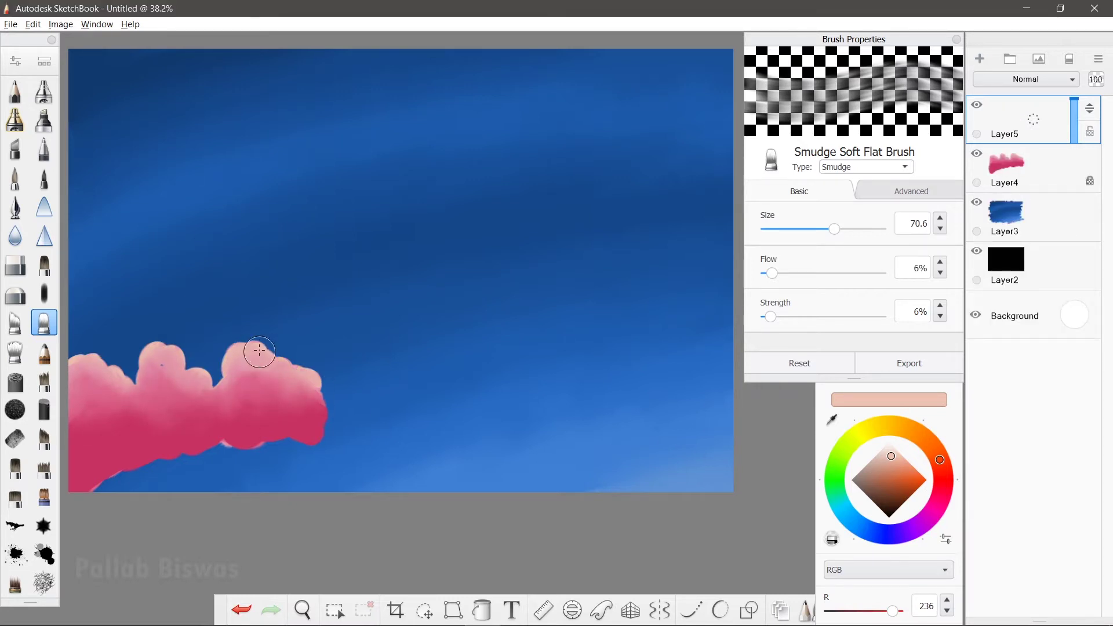
- With the flat brush at 41.5, extend the cloud in light pink toward the bottom left and middle
click(43, 264)
key(ctrl+z)
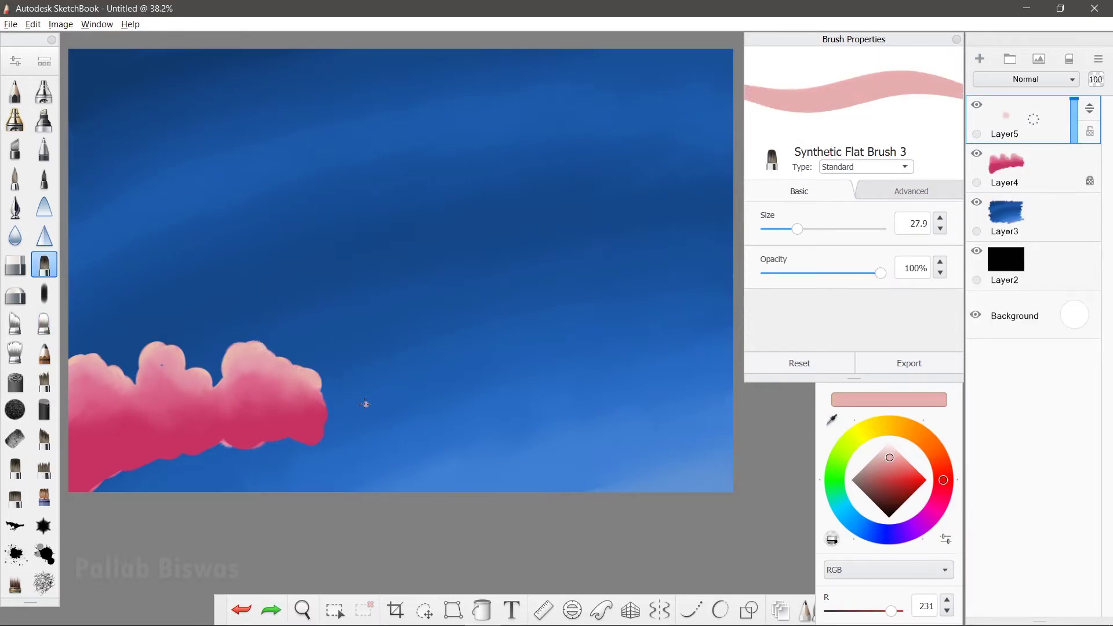
drag(798, 229, 812, 229)
mouse_move(371, 412)
mouse_down()
mouse_move(348, 418)
mouse_move(290, 400)
mouse_move(162, 455)
mouse_move(197, 418)
mouse_move(273, 423)
mouse_move(313, 398)
mouse_up()
key(ctrl+z)
drag(134, 462, 81, 487)
drag(371, 423, 403, 467)
- Paint darker pink, crimson and magenta tiers along the cloud's lower edge
alt+click(154, 430)
mouse_move(75, 487)
mouse_down()
mouse_move(131, 476)
mouse_move(179, 444)
mouse_move(229, 447)
mouse_move(278, 426)
mouse_move(271, 432)
mouse_up()
drag(339, 424, 447, 490)
alt+click(409, 463)
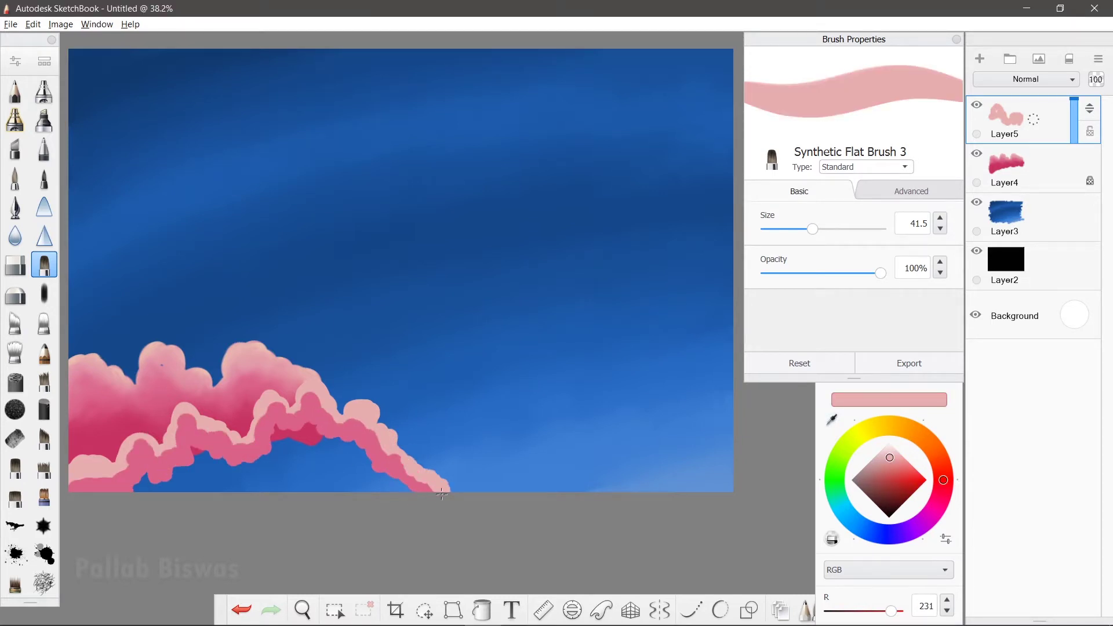
alt+click(243, 444)
drag(200, 444, 131, 484)
mouse_move(255, 460)
mouse_down()
mouse_move(371, 464)
mouse_move(406, 487)
mouse_up()
alt+click(231, 469)
mouse_move(180, 482)
mouse_down()
mouse_move(294, 464)
mouse_move(365, 482)
mouse_move(264, 487)
mouse_up()
alt+click(110, 485)
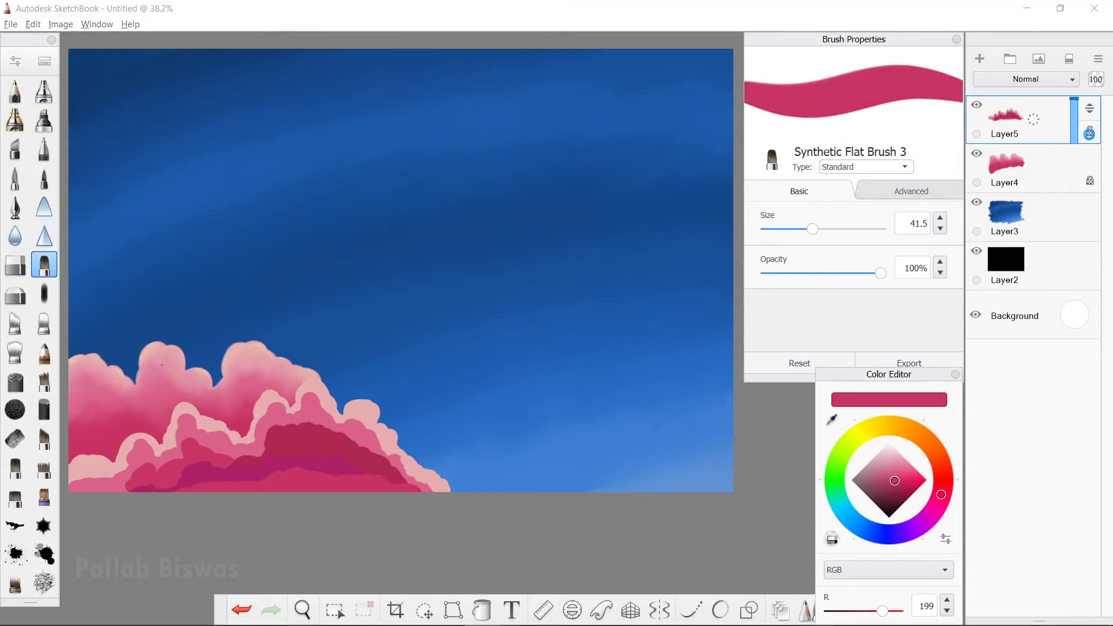
- Smudge the lower cloud tiers into a soft pink mass, then add a new empty layer
click(44, 322)
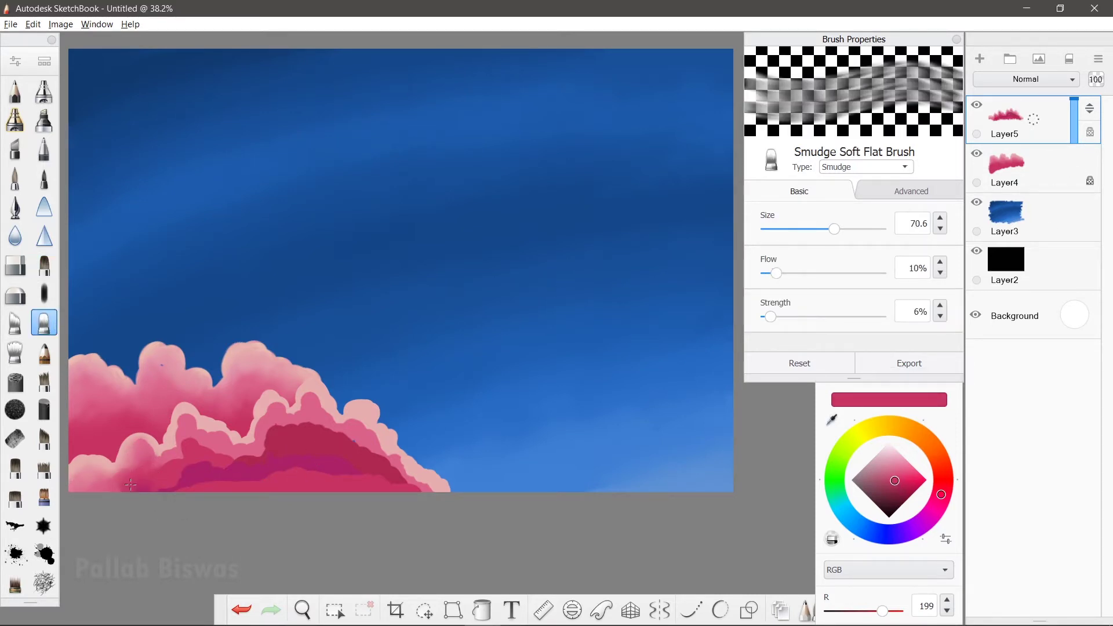
drag(234, 436, 187, 462)
drag(245, 440, 365, 427)
mouse_move(256, 469)
mouse_down()
mouse_move(348, 449)
mouse_move(408, 482)
mouse_move(446, 484)
mouse_up()
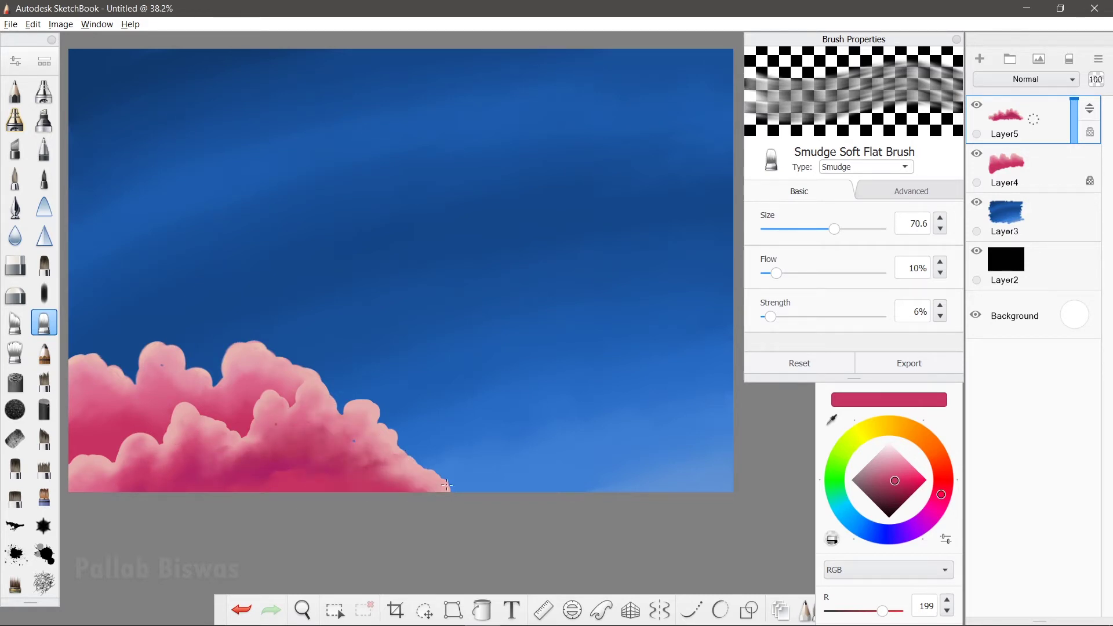
drag(222, 442, 325, 444)
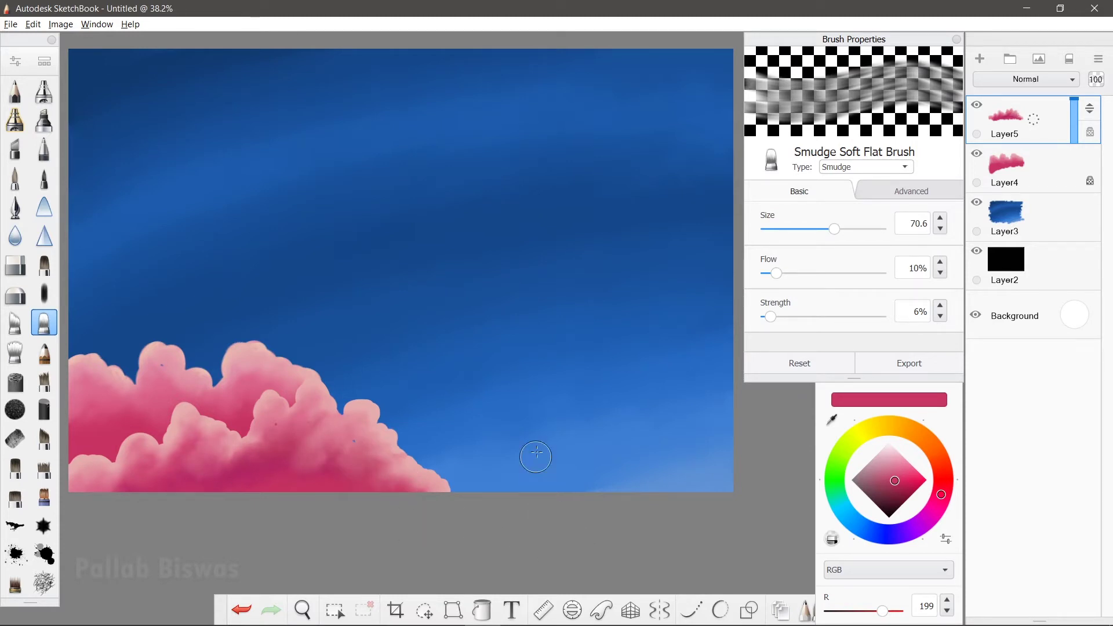
key(ctrl+l)
- Paint a light-blue wavy cloud band along the pink cloud, adding mid-blue inside
alt+click(499, 449)
mouse_move(563, 470)
mouse_down()
mouse_move(507, 441)
mouse_move(348, 458)
mouse_move(218, 492)
mouse_up()
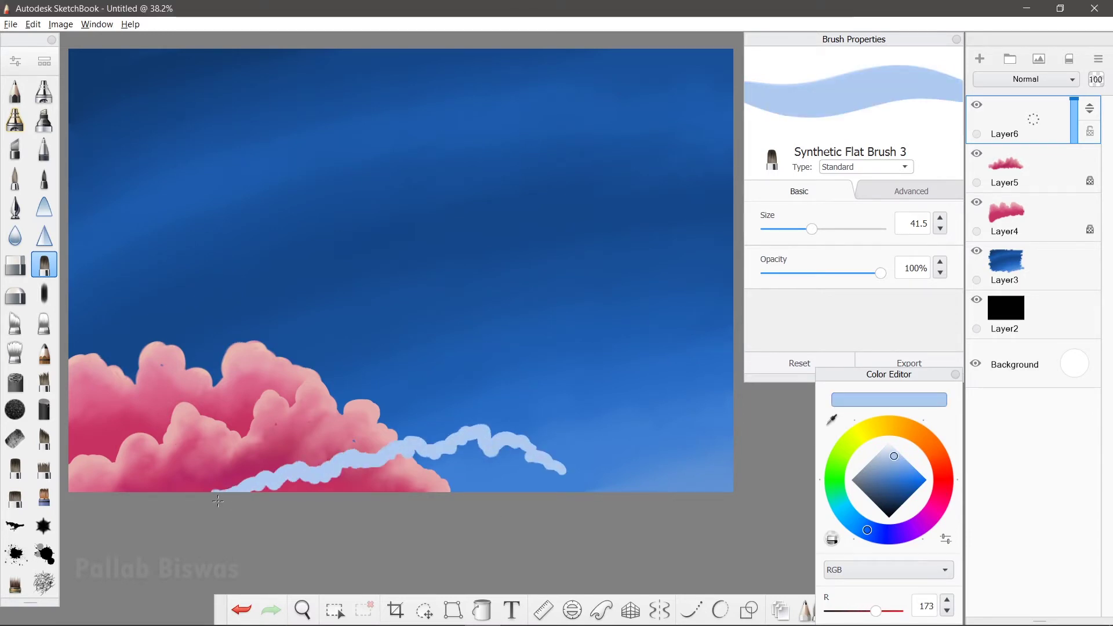
mouse_move(324, 462)
mouse_down()
mouse_move(490, 450)
mouse_move(588, 484)
mouse_up()
alt+click(348, 464)
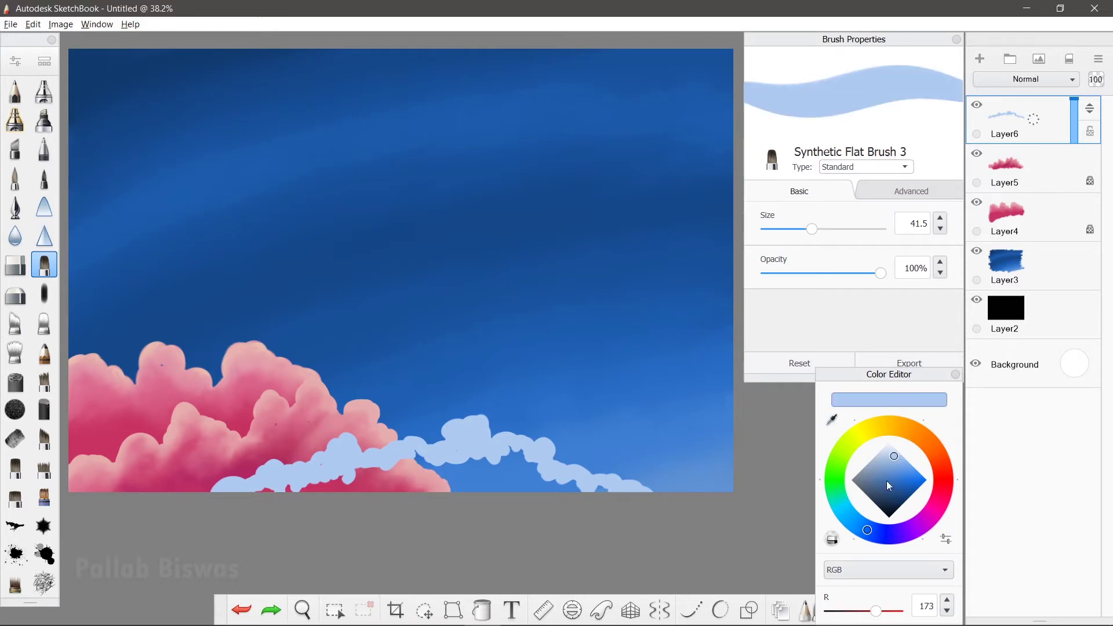
drag(426, 457, 337, 484)
drag(614, 481, 534, 458)
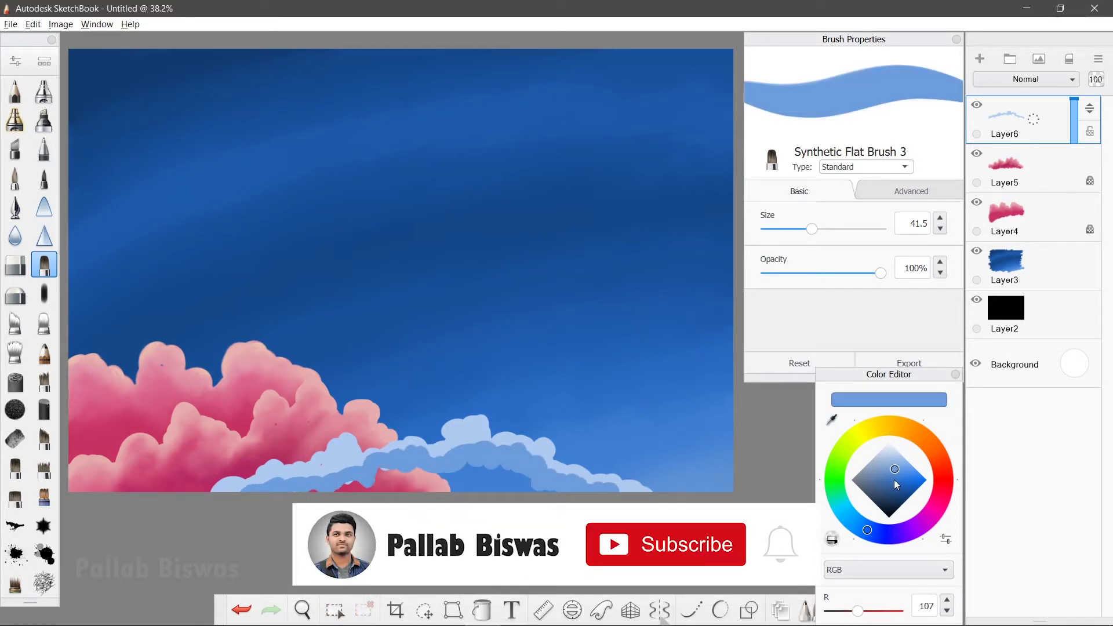
- Shade the band's bottom with deeper blue and smudge the strokes soft
alt+click(371, 473)
mouse_move(371, 473)
mouse_down()
mouse_move(388, 491)
mouse_move(562, 480)
mouse_move(587, 491)
mouse_up()
alt+click(574, 441)
drag(316, 489, 506, 476)
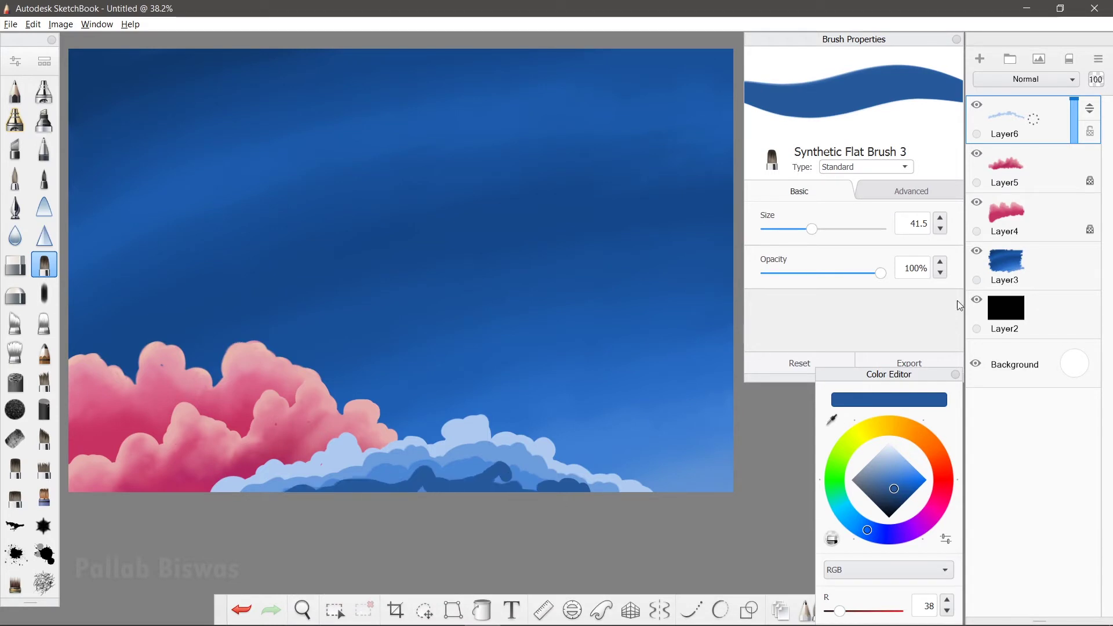
click(44, 322)
mouse_move(339, 484)
mouse_down()
mouse_move(318, 478)
mouse_move(380, 467)
mouse_move(538, 494)
mouse_up()
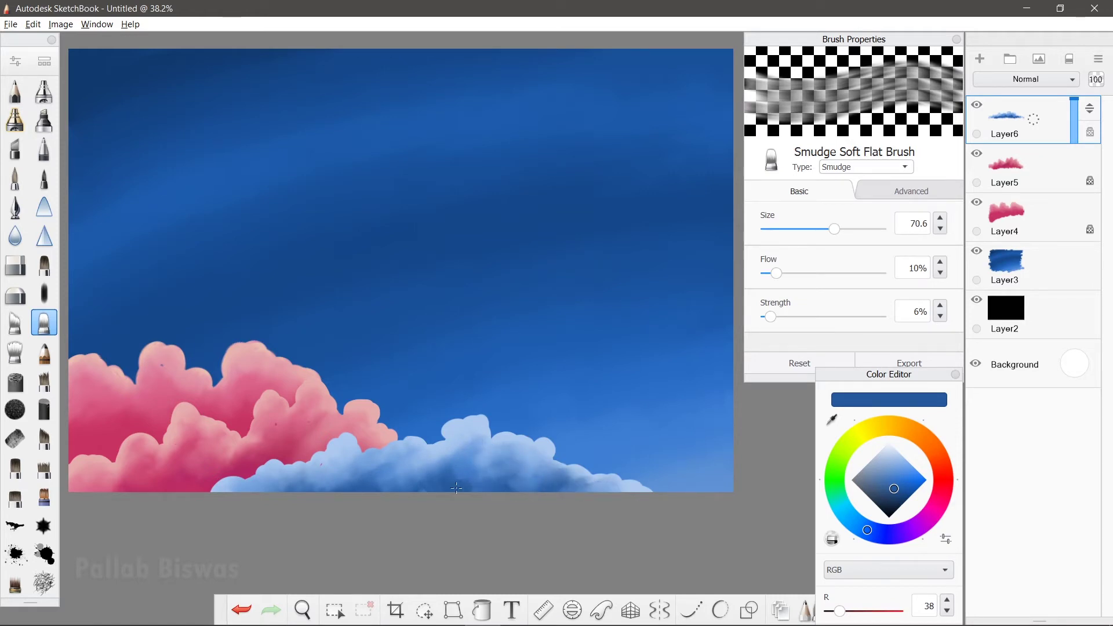
click(44, 91)
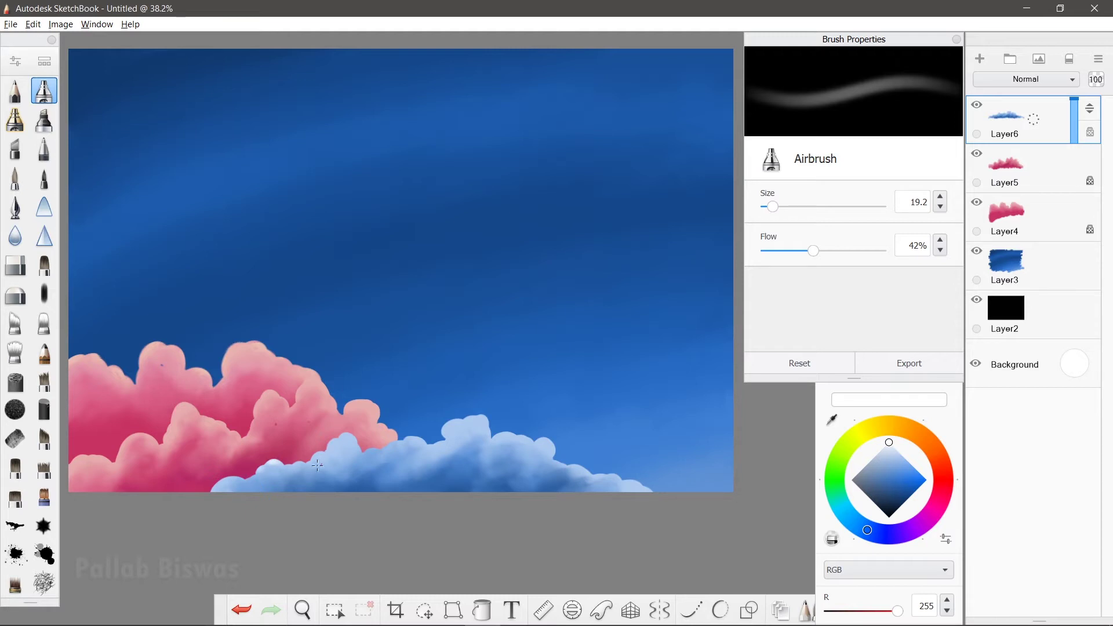
- Enlarge the white airbrush to 30.3 and airbrush a soft highlight onto the pink cloud on Layer5
drag(318, 457, 505, 431)
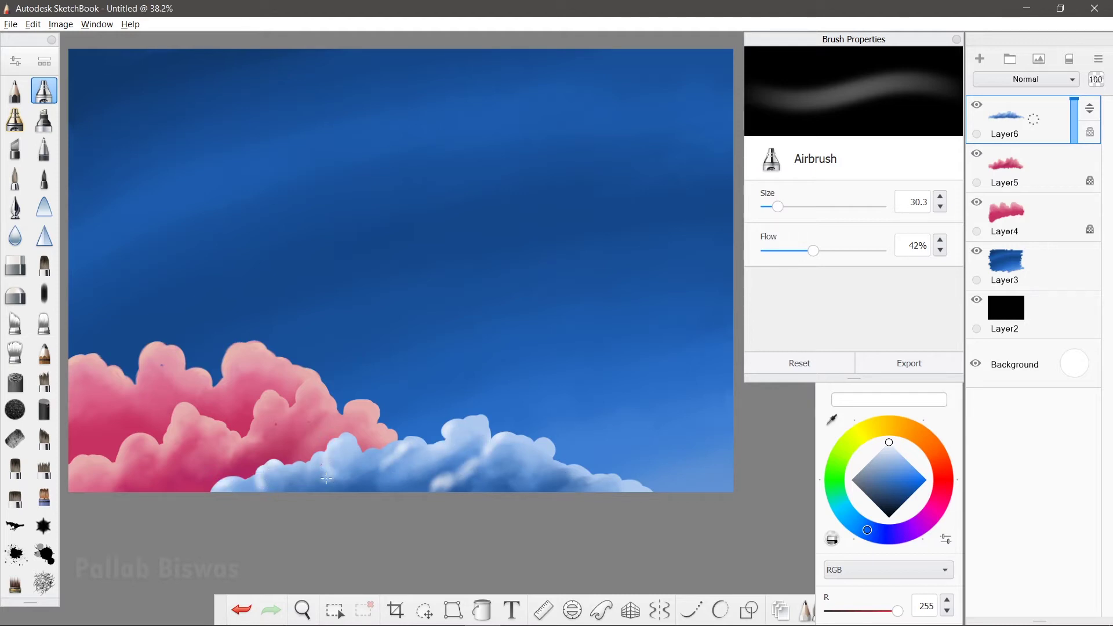
click(1006, 168)
drag(180, 403, 162, 456)
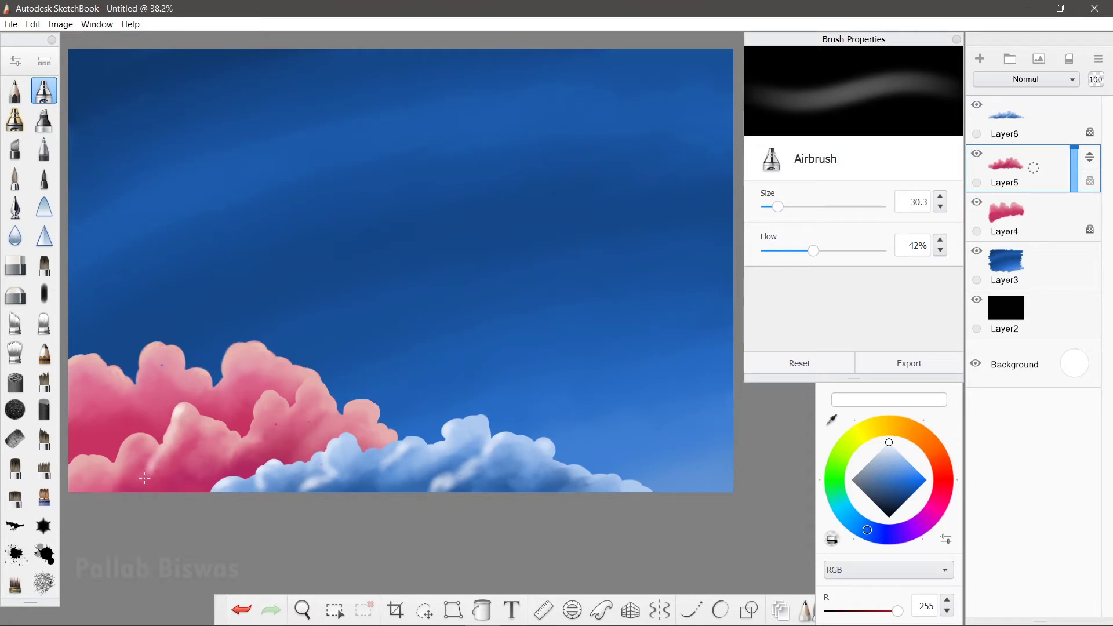
- Airbrush small soft highlights across the pink cloud on Layer5
drag(126, 451, 116, 476)
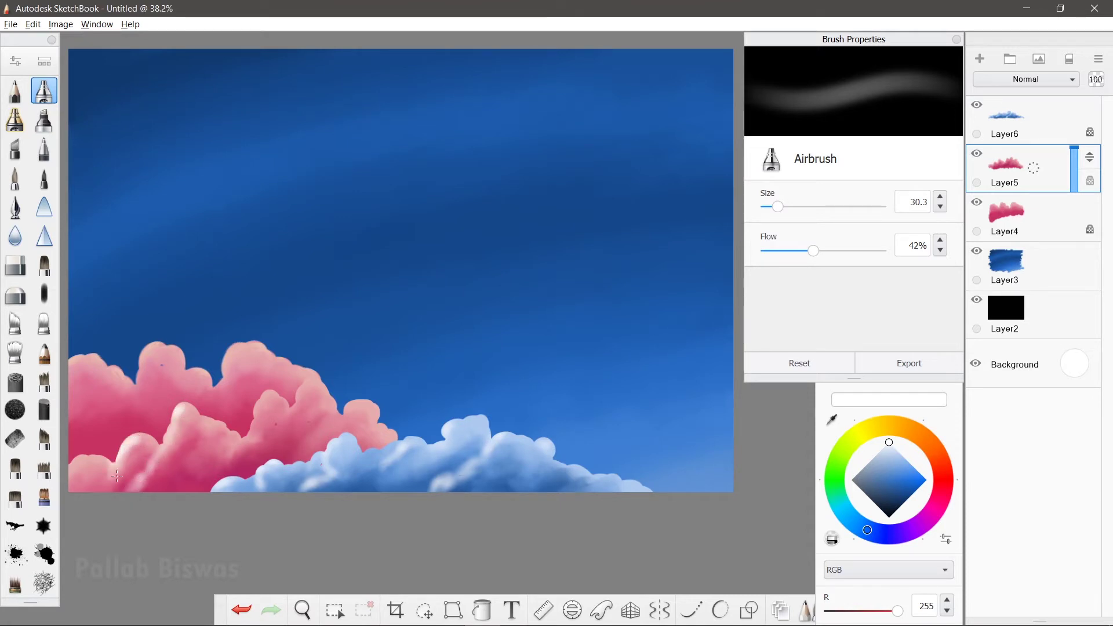
drag(259, 407, 277, 400)
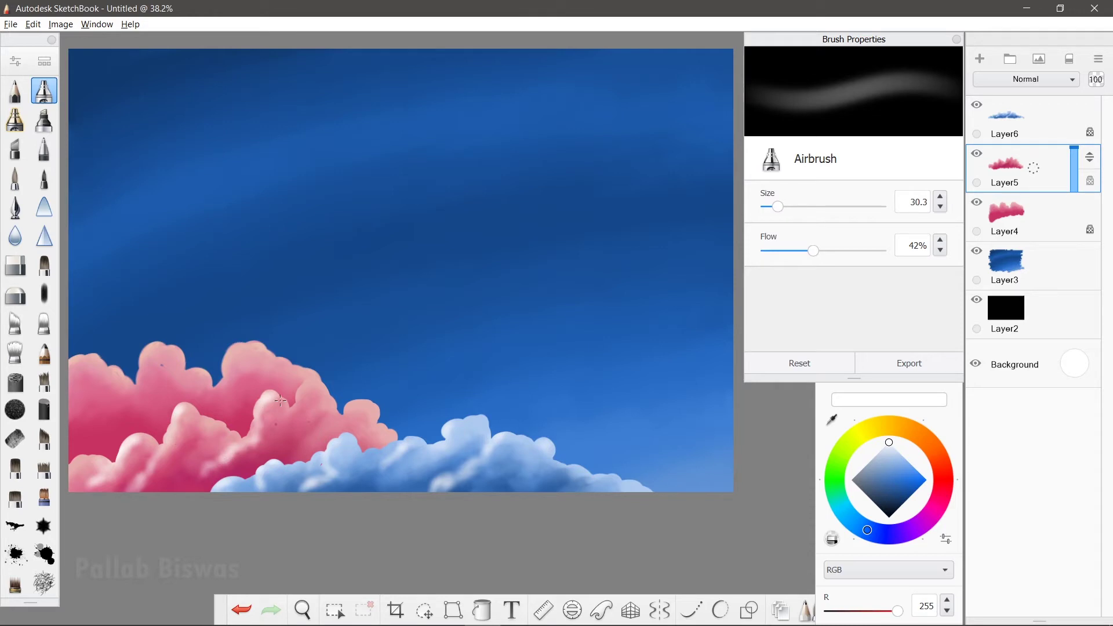
drag(302, 395, 295, 406)
drag(313, 443, 317, 423)
- Highlight the front pink cloud on Layer4, then draw a large circle in the upper sky
click(1006, 223)
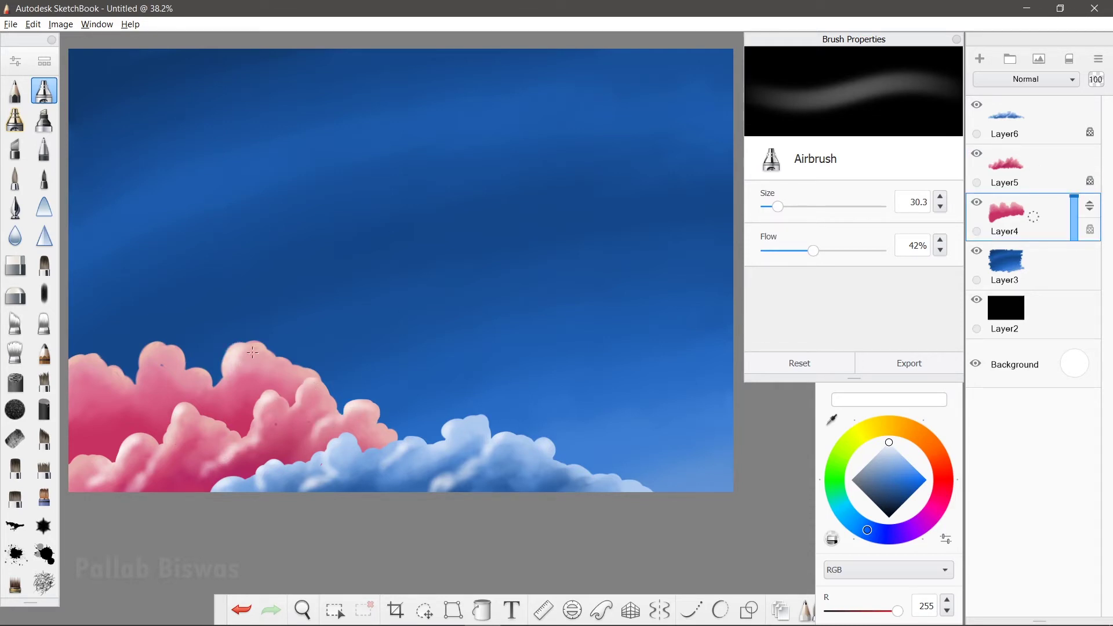
mouse_move(131, 406)
mouse_down()
mouse_move(95, 436)
mouse_move(90, 363)
mouse_move(125, 385)
mouse_up()
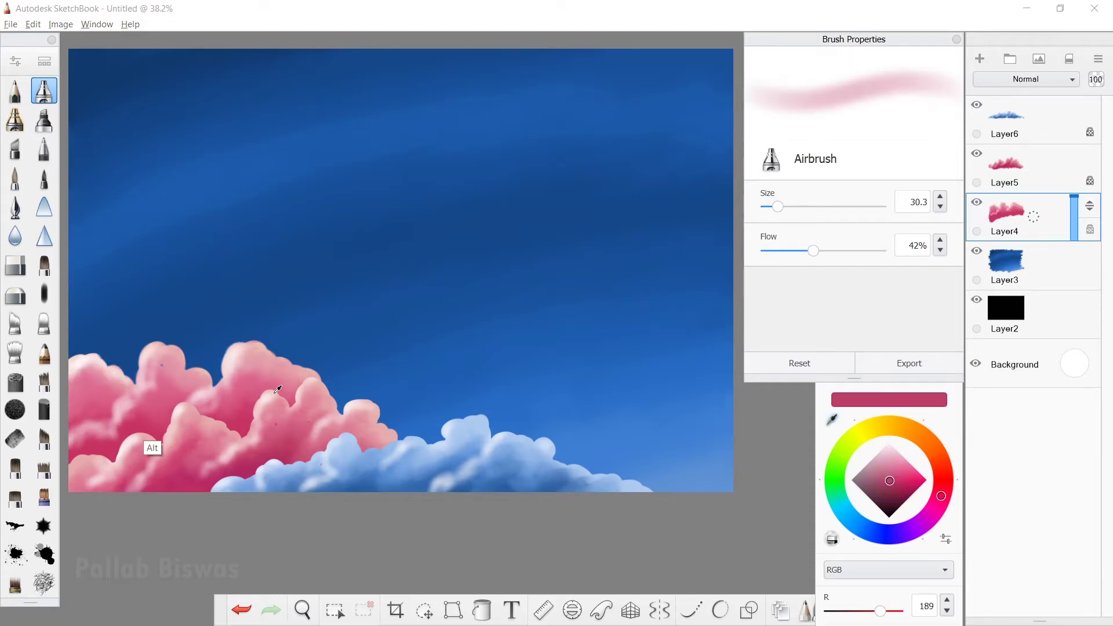
drag(443, 284, 425, 135)
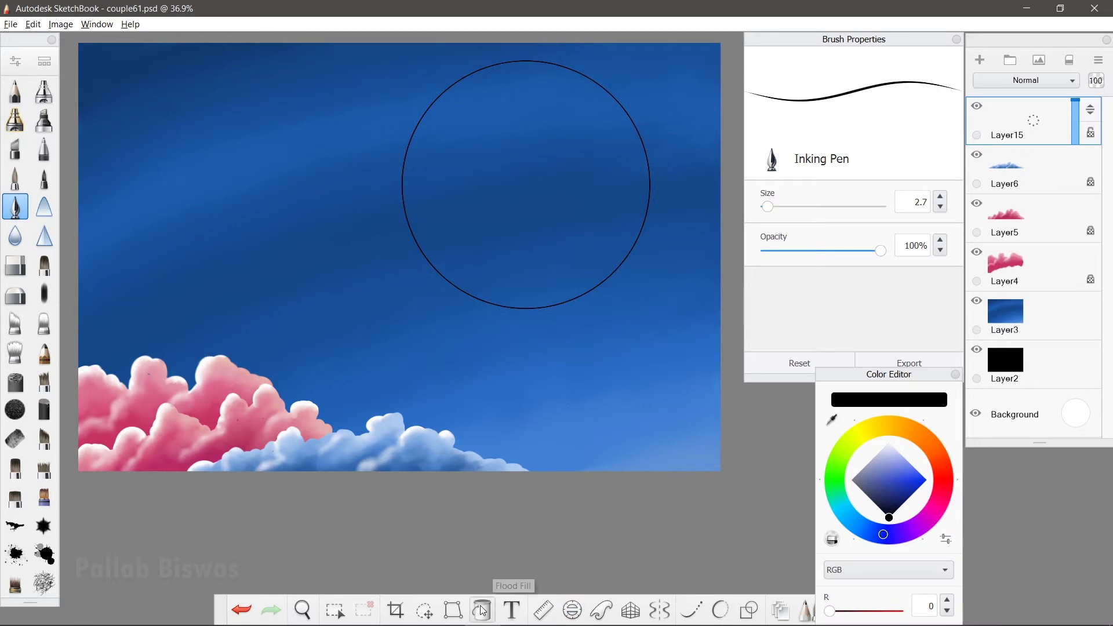
- With vertical symmetry and steady stroke on, draw the balloon's tapering sides and fill them black
scroll(555, 322, up, 3)
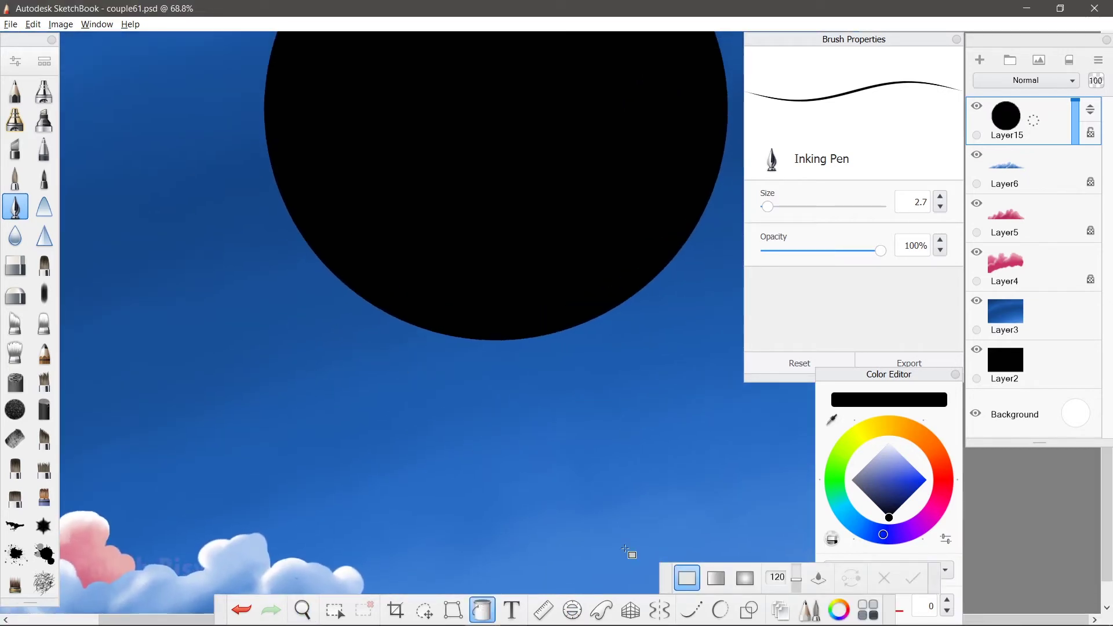
click(659, 610)
scroll(498, 284, down, 3)
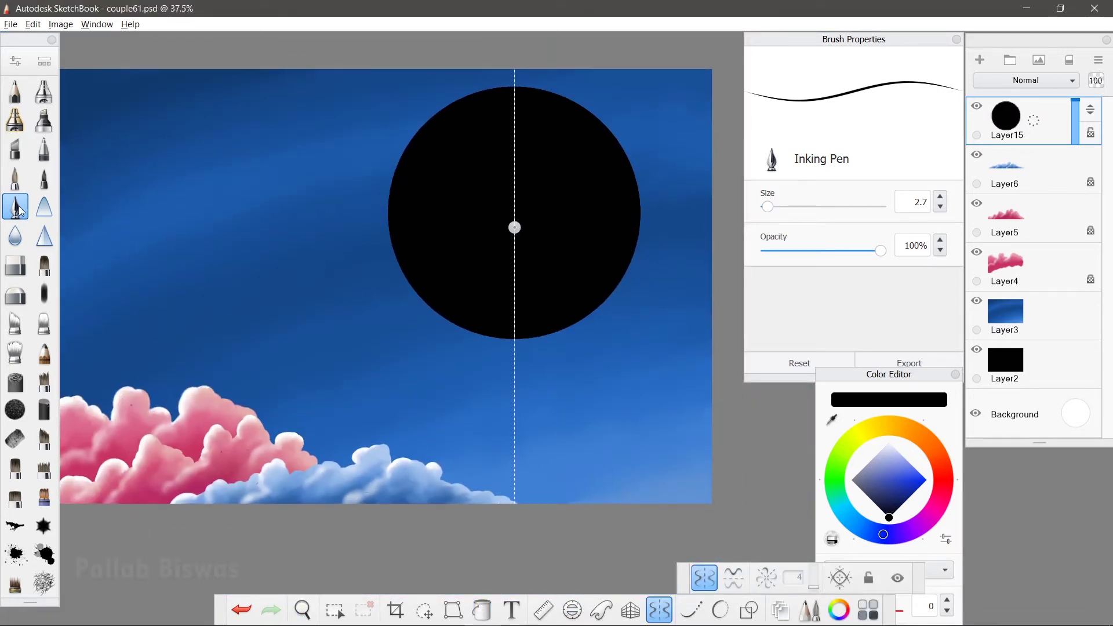
click(691, 610)
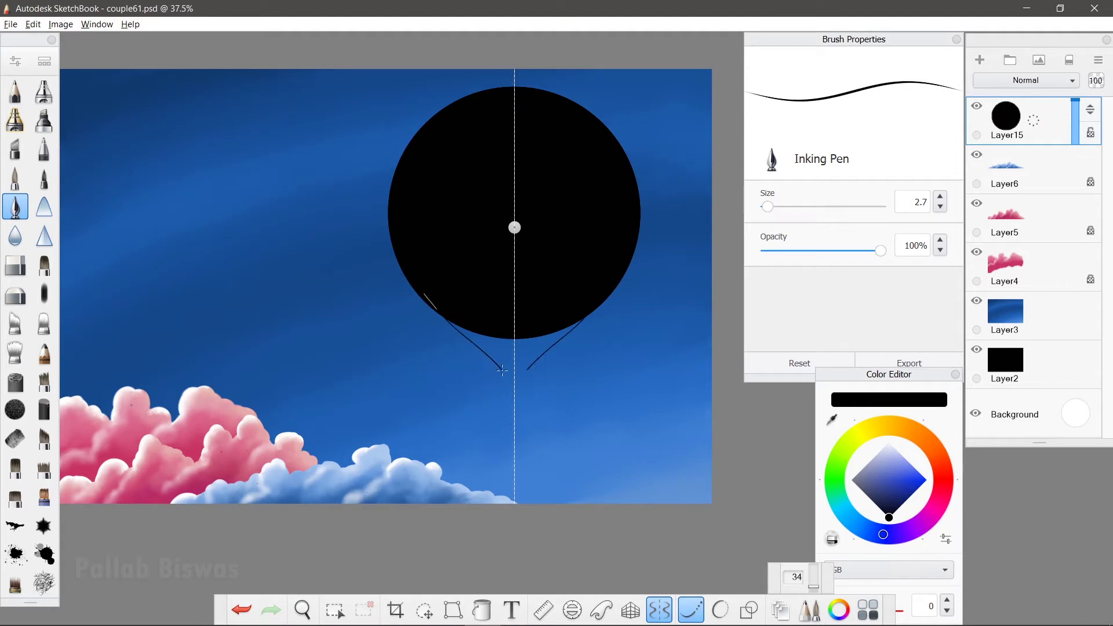
key(ctrl+z)
drag(478, 346, 501, 372)
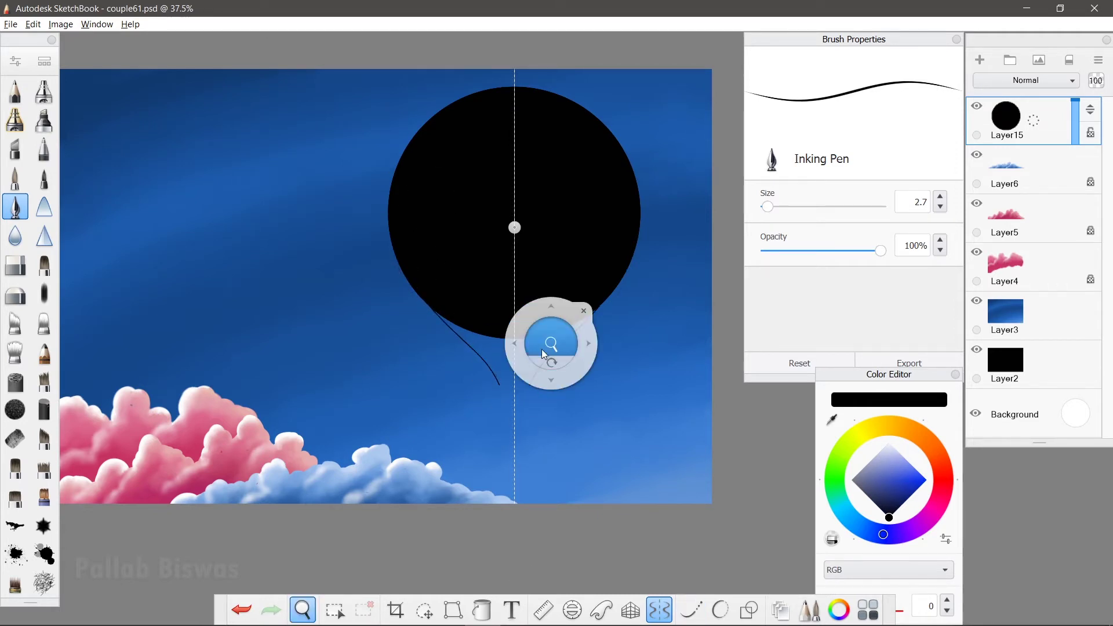
drag(548, 348, 441, 433)
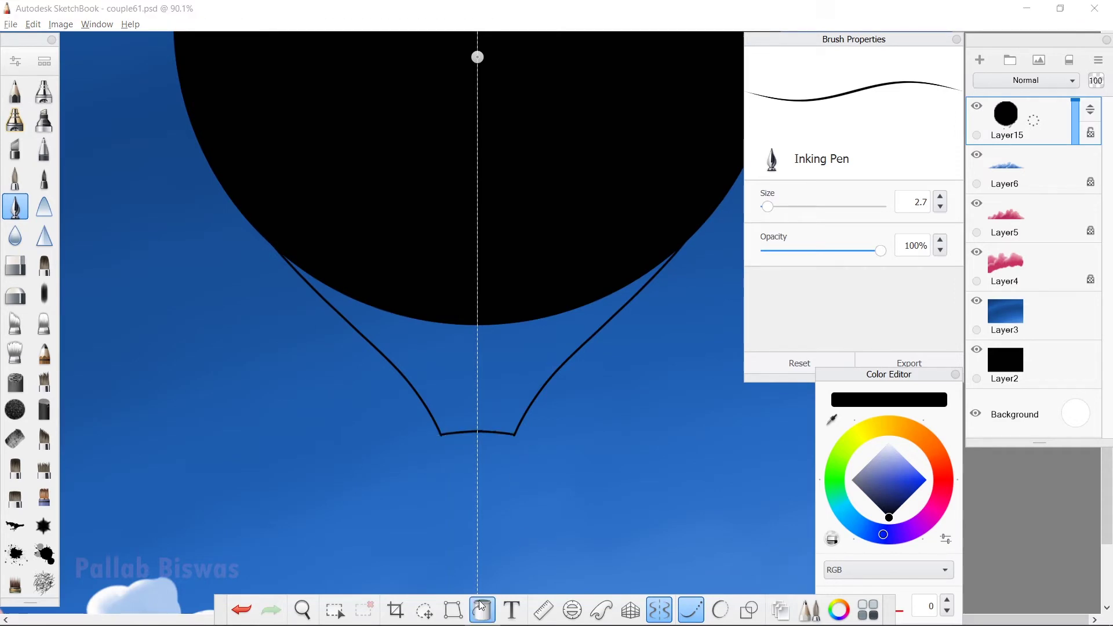
click(552, 348)
drag(551, 348, 620, 343)
- Draw the basket's straight sides with the Line tool and fill it black
click(749, 610)
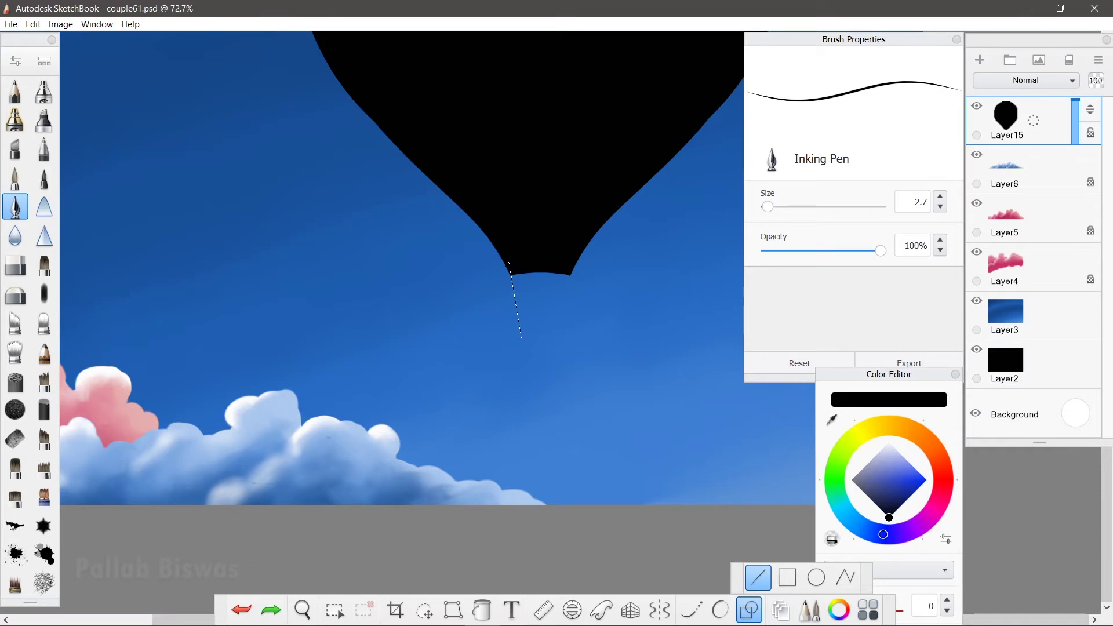
scroll(539, 344, up, 3)
drag(497, 350, 561, 350)
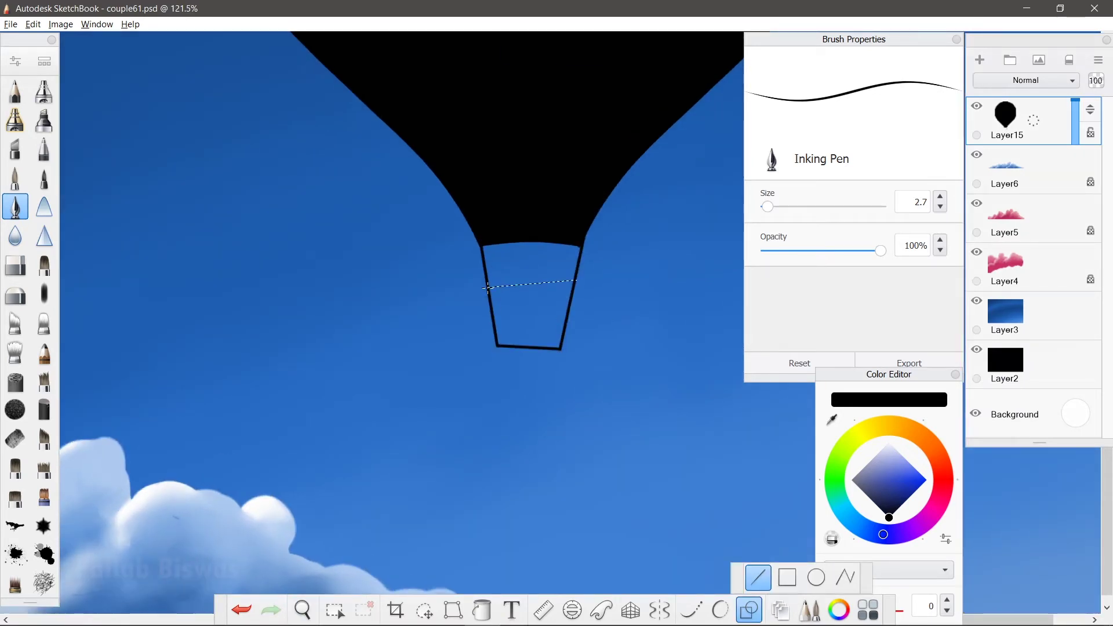
click(482, 609)
click(542, 316)
drag(481, 316, 524, 530)
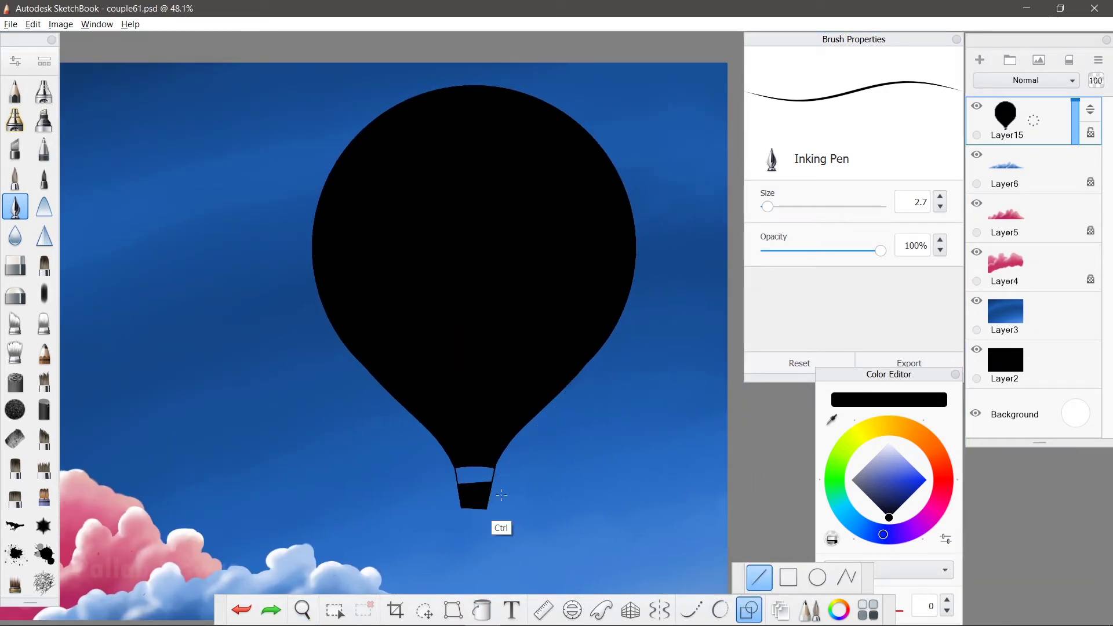
scroll(462, 511, down, 3)
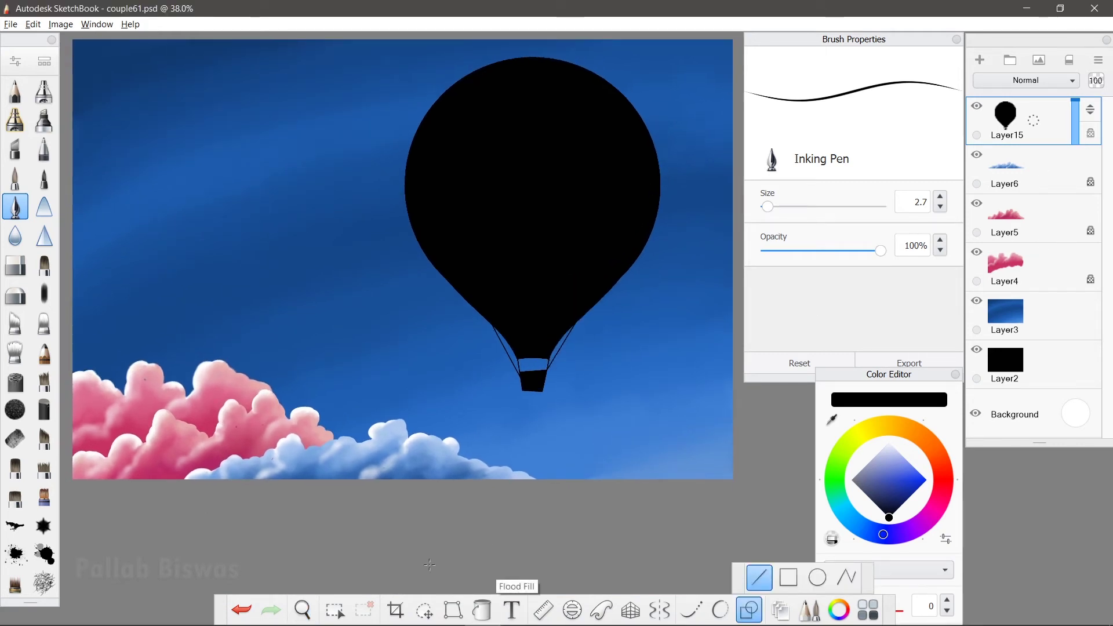
- Paint the balloon envelope dark navy with the flat brush, lighten the centre, then smudge
click(893, 514)
click(44, 264)
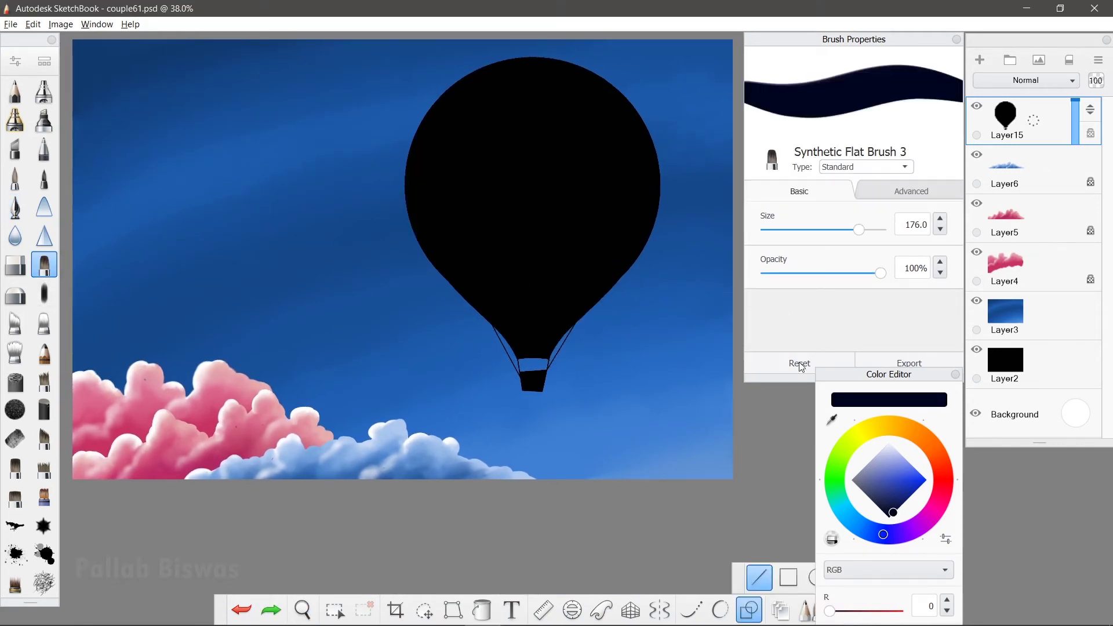
mouse_move(449, 139)
mouse_down()
mouse_move(435, 200)
mouse_move(589, 251)
mouse_move(568, 151)
mouse_move(540, 232)
mouse_up()
click(898, 510)
drag(521, 180, 557, 232)
click(898, 503)
click(44, 322)
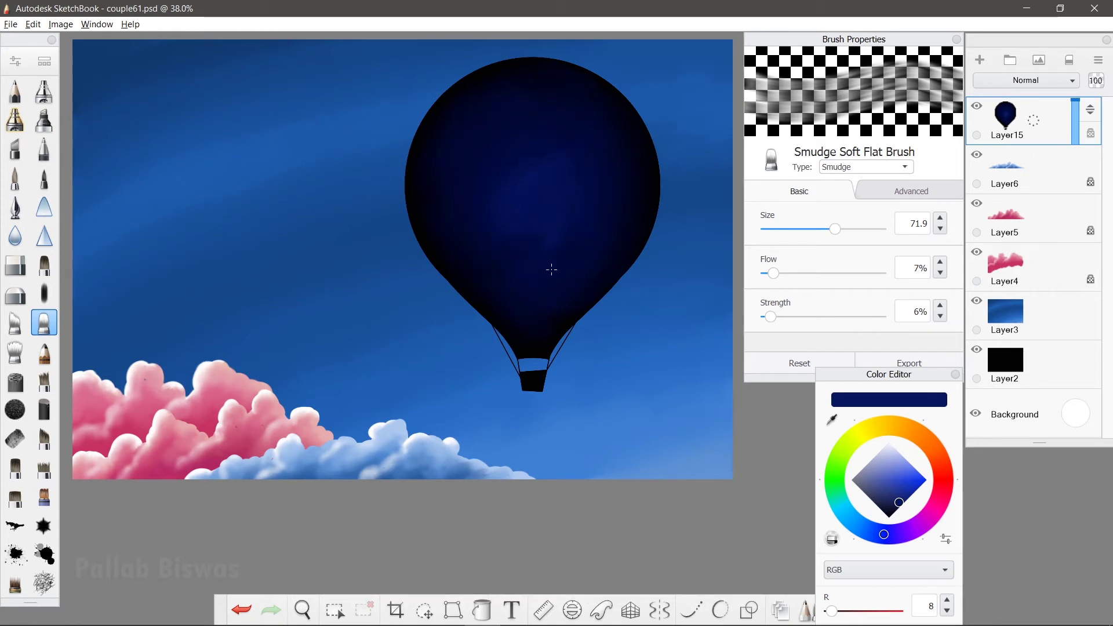
- Add a new layer and position the Ellipse guide over the balloon
click(979, 59)
click(573, 610)
mouse_move(414, 166)
mouse_down()
mouse_move(374, 126)
mouse_move(390, 126)
mouse_up()
- Draw a small white circle on the balloon with a fine white inking pen and the ellipse guide
click(15, 207)
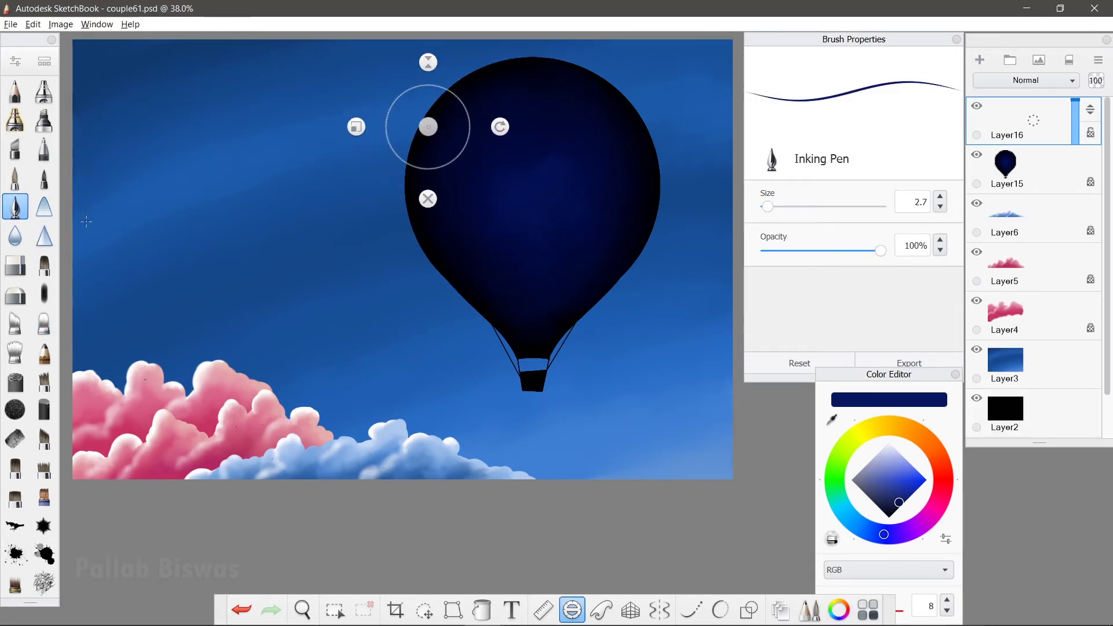
click(464, 278)
mouse_move(464, 279)
mouse_down()
mouse_move(601, 243)
mouse_move(597, 231)
mouse_move(577, 252)
mouse_move(597, 250)
mouse_up()
mouse_move(577, 252)
mouse_down()
mouse_move(580, 144)
mouse_move(553, 176)
mouse_move(591, 87)
mouse_move(636, 92)
mouse_move(678, 116)
mouse_up()
key(Escape)
- On a new layer, fill the drawn circles with white
click(482, 610)
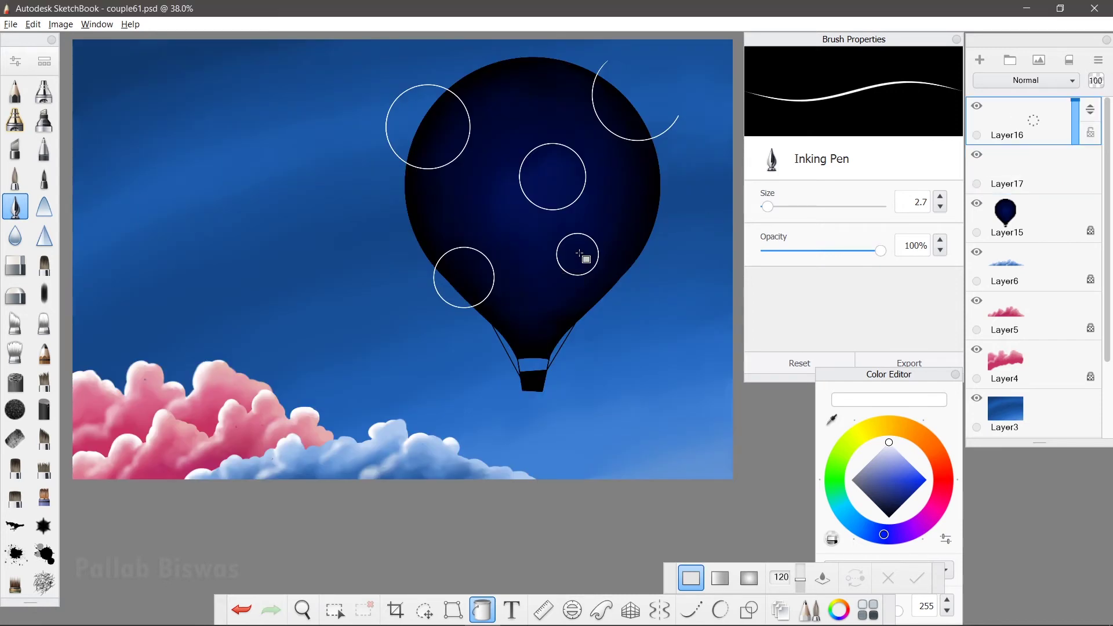
click(577, 254)
click(553, 176)
click(464, 277)
click(432, 130)
scroll(626, 89, up, 8)
- Place the ellipse guide near the upper-right arc, tilted about 42° and narrowed to a thin ring
key(e)
mouse_move(669, 259)
mouse_down()
mouse_move(637, 83)
mouse_move(347, 353)
mouse_up()
drag(249, 354, 95, 353)
mouse_move(339, 110)
mouse_down()
mouse_move(347, 189)
mouse_move(373, 106)
mouse_up()
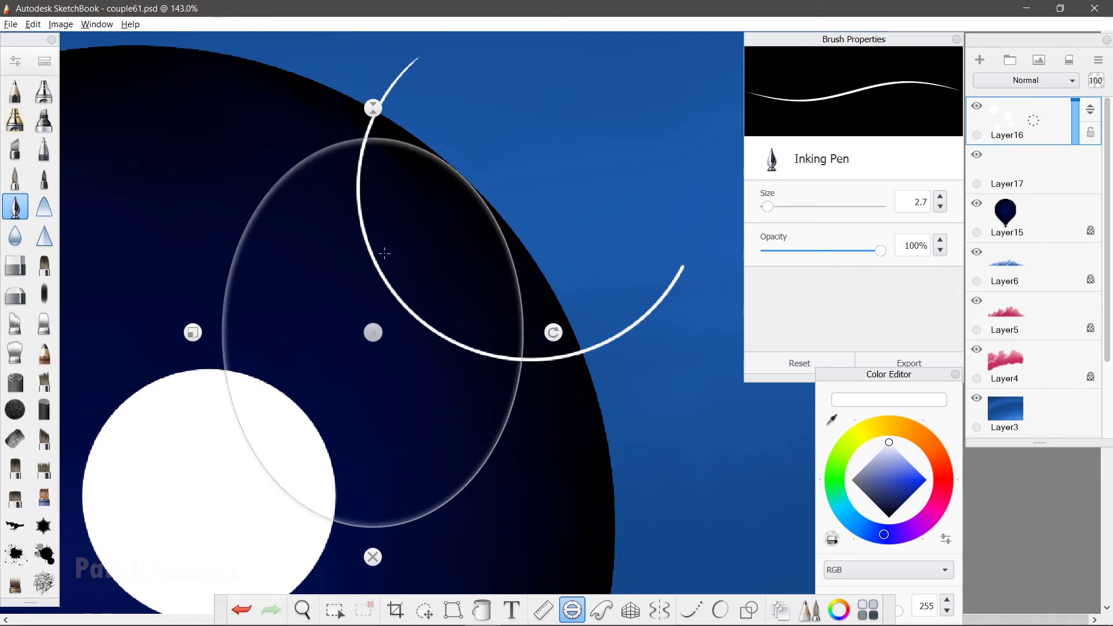
drag(551, 331, 528, 191)
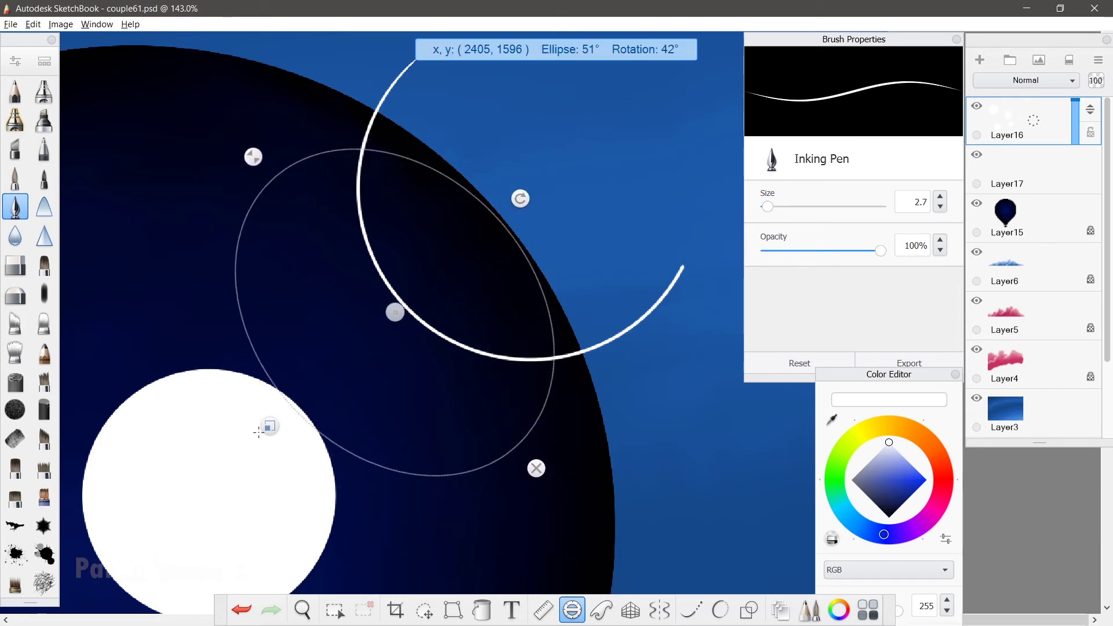
drag(261, 433, 247, 447)
drag(182, 80, 157, 50)
- Fit the ellipse guide to the balloon edge and draw a white curved line along it
drag(395, 312, 367, 329)
drag(522, 189, 527, 196)
drag(368, 329, 363, 333)
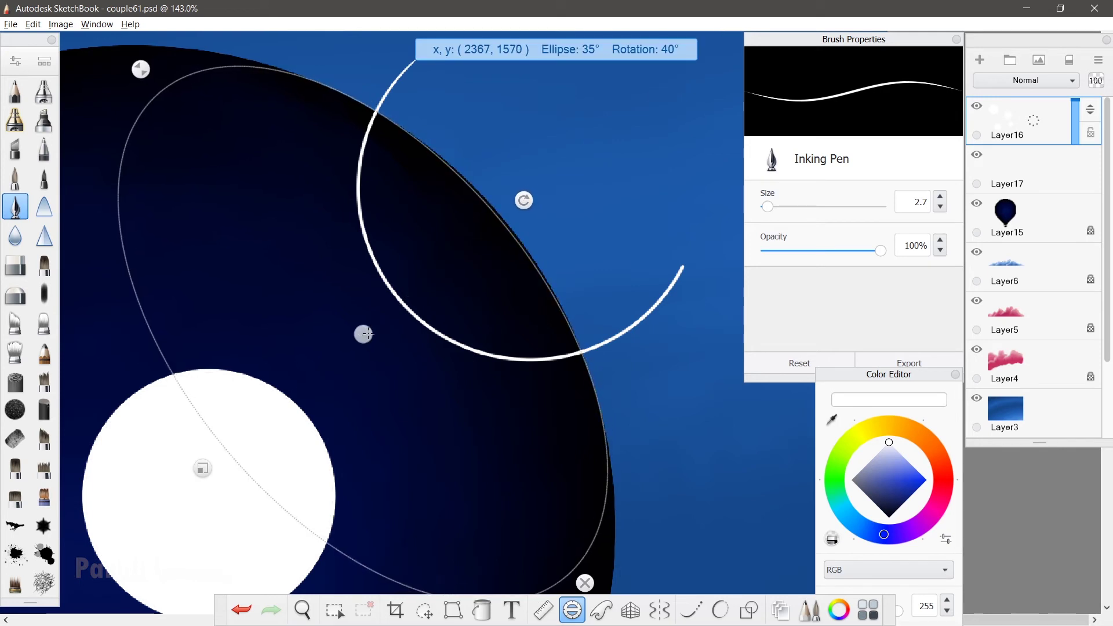
drag(145, 81, 153, 87)
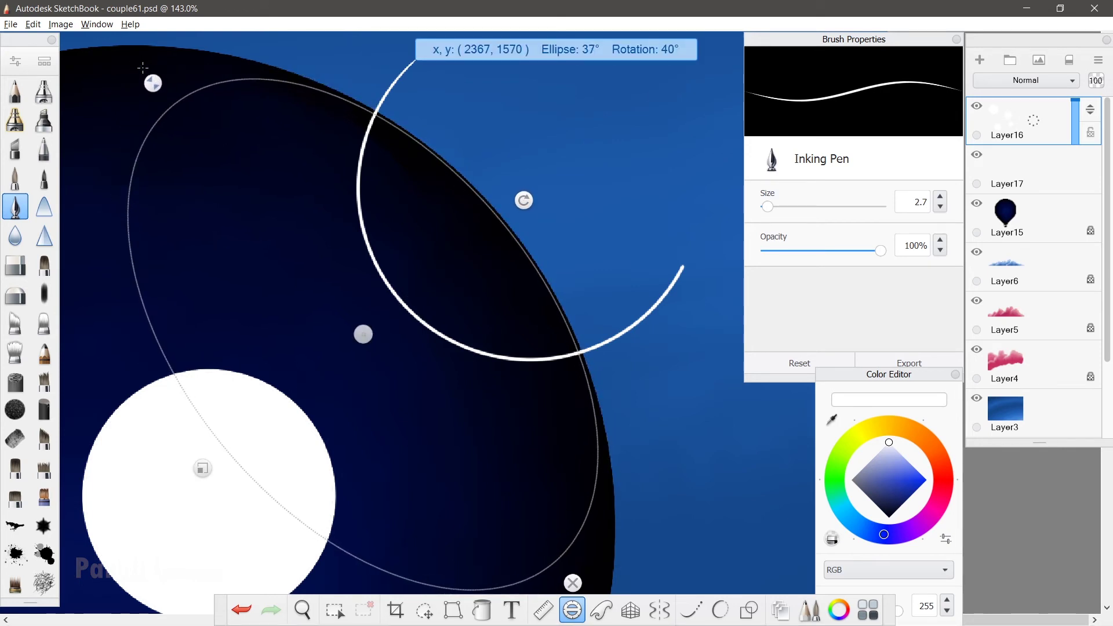
drag(362, 334, 363, 330)
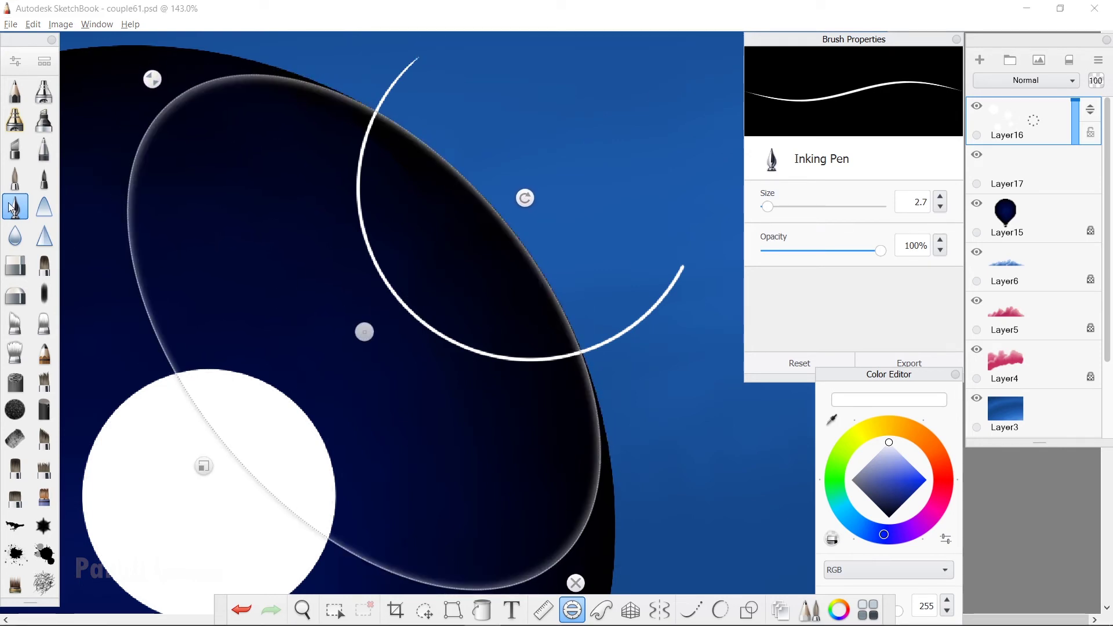
drag(429, 147, 377, 112)
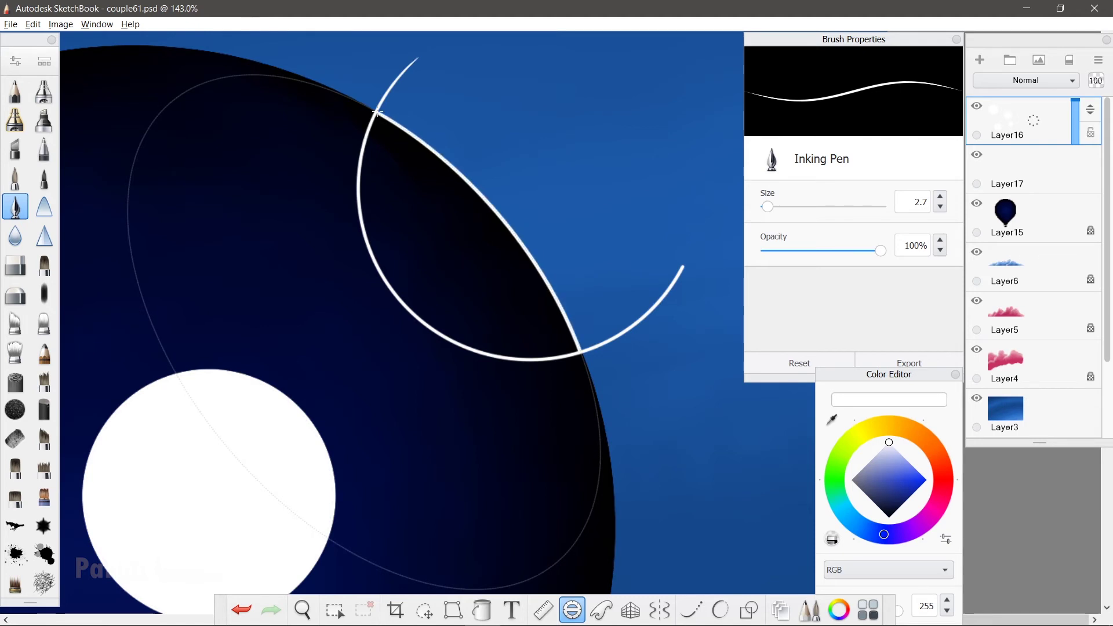
- Turn off the ellipse guide and erase the white arc overflowing past the balloon with the Hard Eraser
click(572, 610)
click(15, 265)
drag(593, 347, 583, 332)
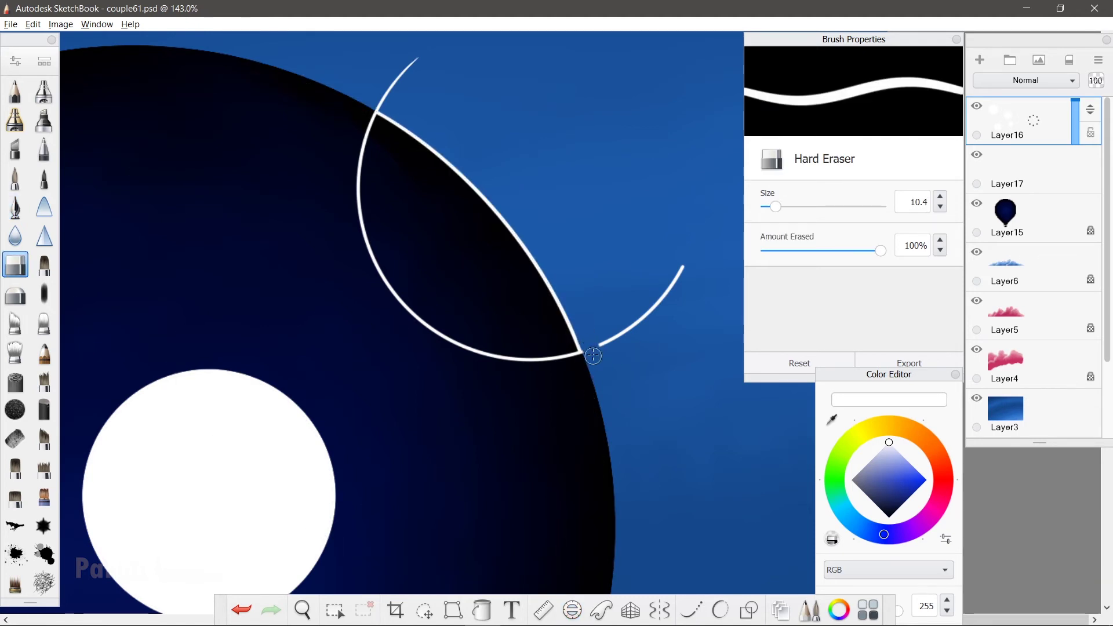
drag(375, 98, 418, 58)
click(482, 610)
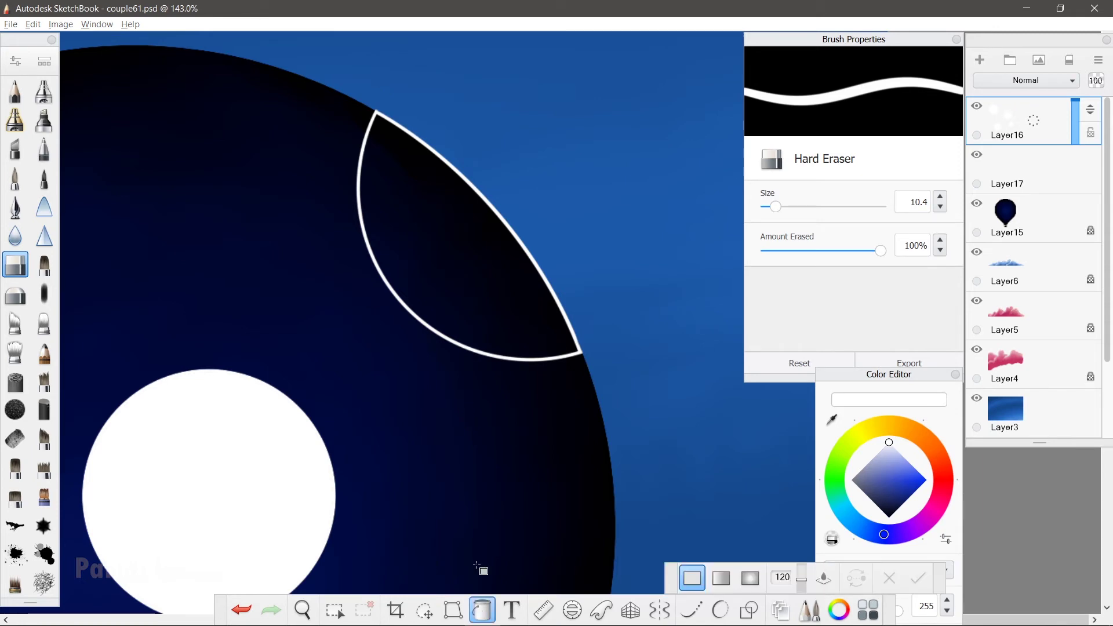
click(526, 326)
scroll(527, 326, down, 5)
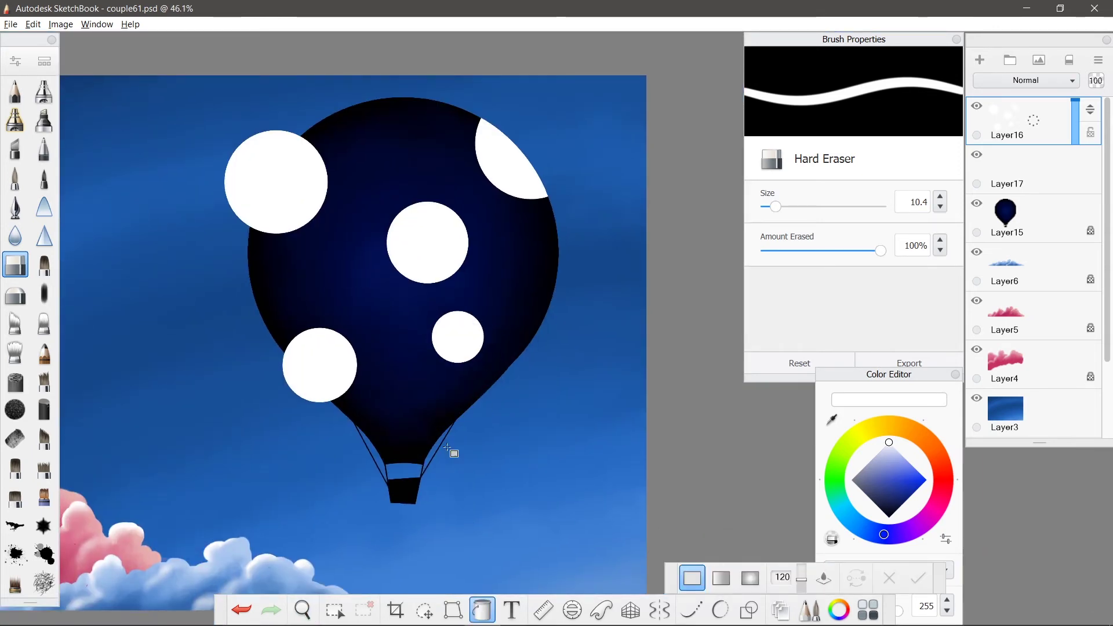
- Paint the top-left circle bright yellow with a rough-textured pen brush
drag(448, 447, 594, 391)
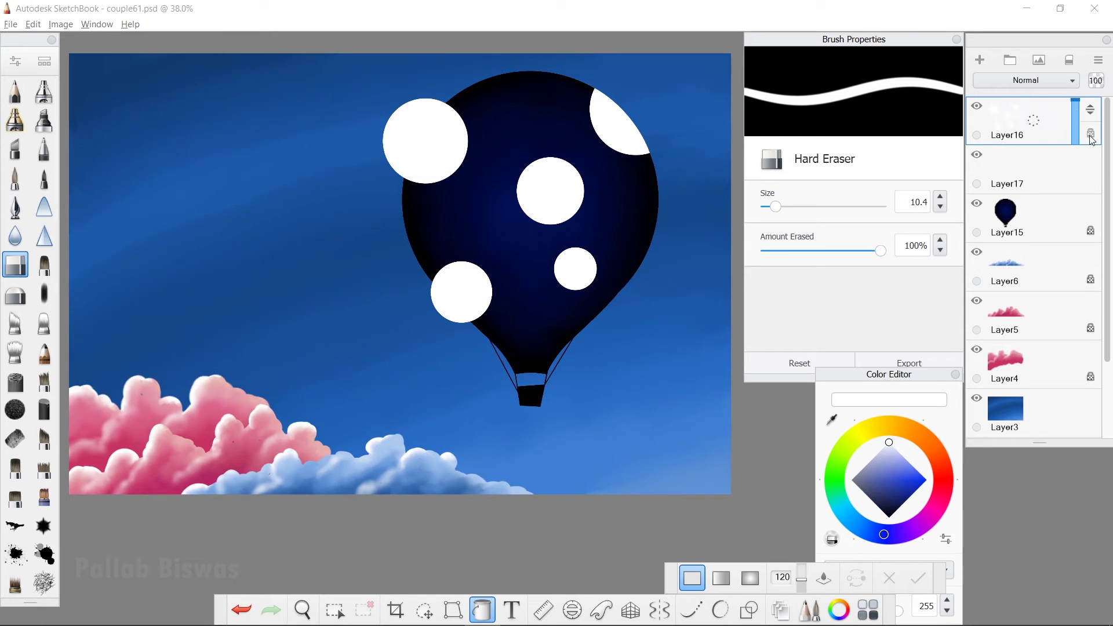
click(44, 384)
click(18, 313)
click(15, 381)
click(15, 409)
click(869, 430)
click(901, 466)
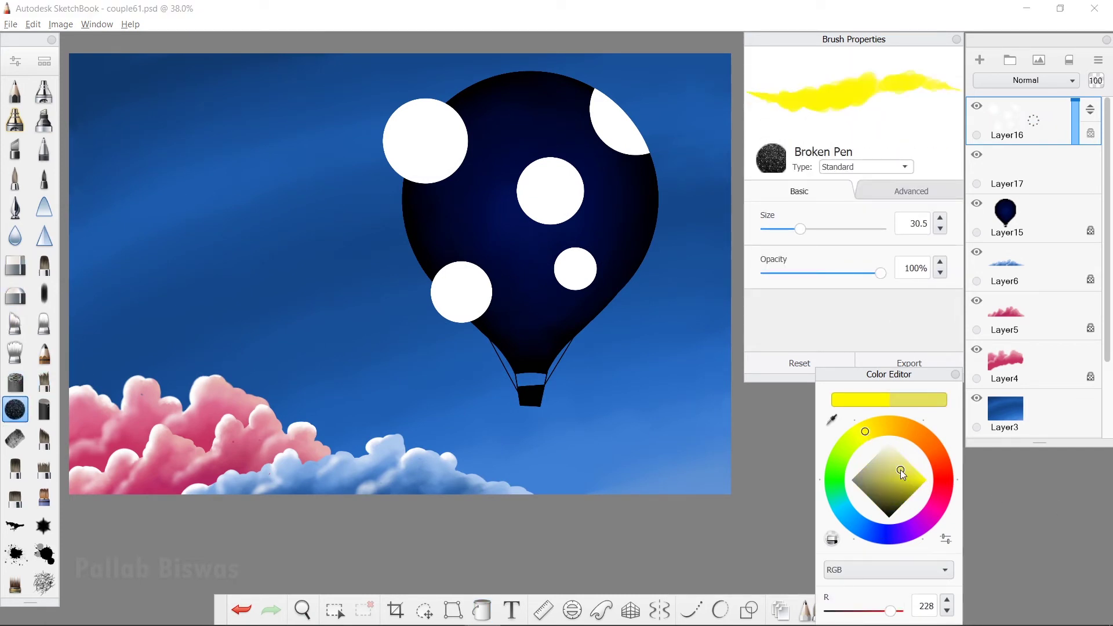
mouse_move(406, 127)
mouse_down()
mouse_move(445, 159)
mouse_move(471, 129)
mouse_move(455, 132)
mouse_up()
- Shade the yellow circle with darker olive-yellow patches, then soften it by smudging
click(900, 475)
click(898, 482)
click(879, 427)
click(897, 486)
click(887, 425)
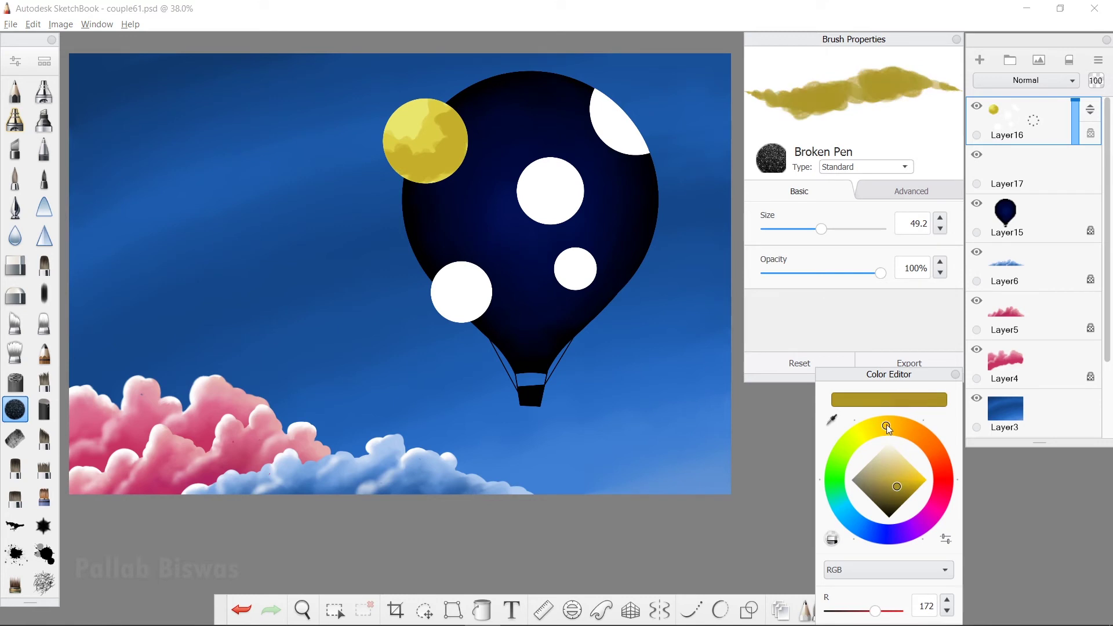
drag(427, 168, 459, 137)
click(44, 322)
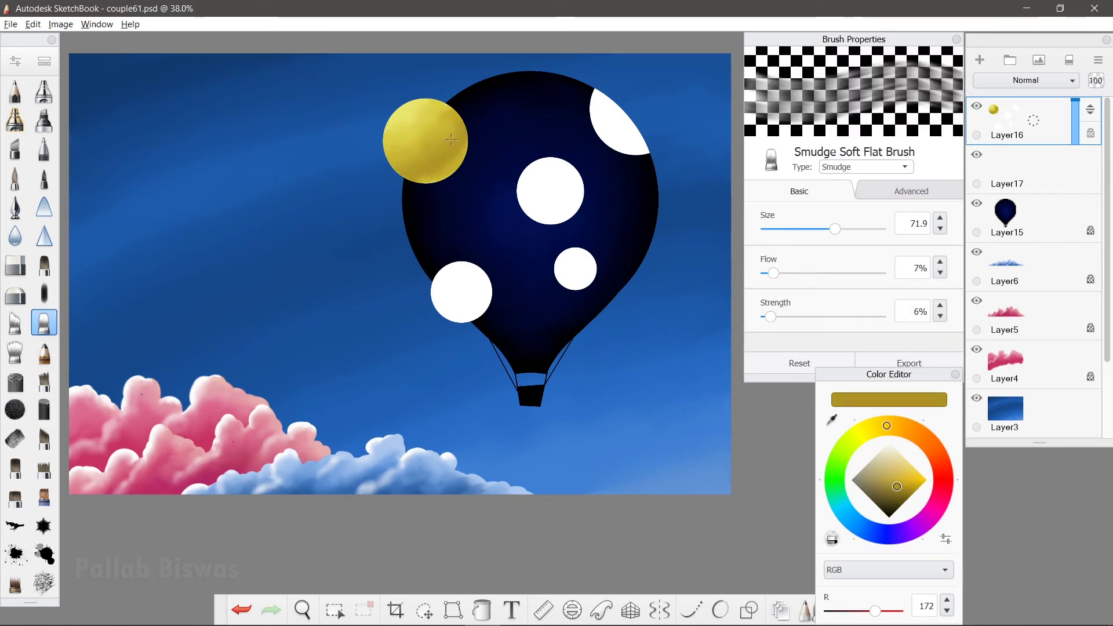
- Paint the central circle green with darker right-side shading and a light stroke, then smudge-blend it
click(837, 494)
click(906, 475)
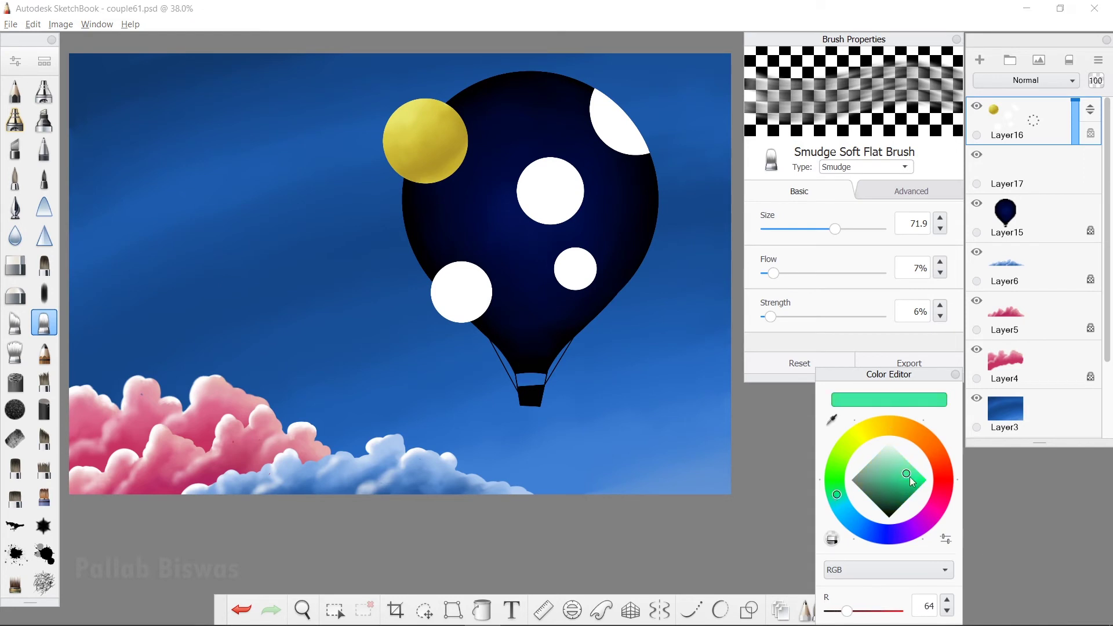
drag(908, 491, 900, 479)
click(43, 265)
click(553, 187)
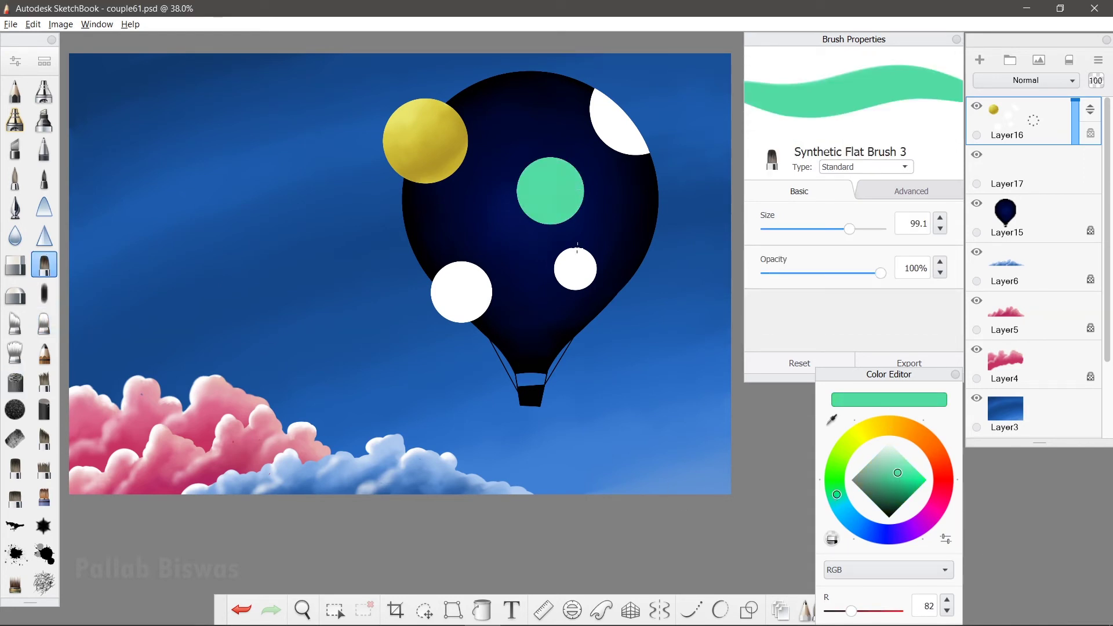
click(896, 493)
drag(565, 168, 563, 211)
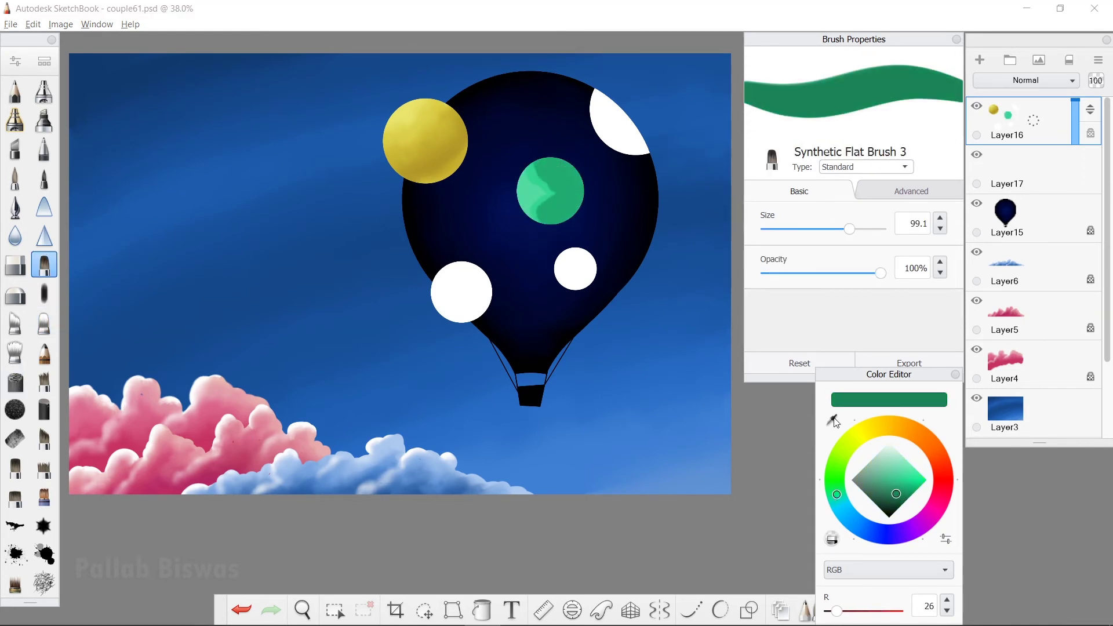
alt+click(563, 211)
mouse_move(571, 162)
mouse_down()
mouse_move(574, 230)
mouse_move(575, 184)
mouse_up()
click(43, 322)
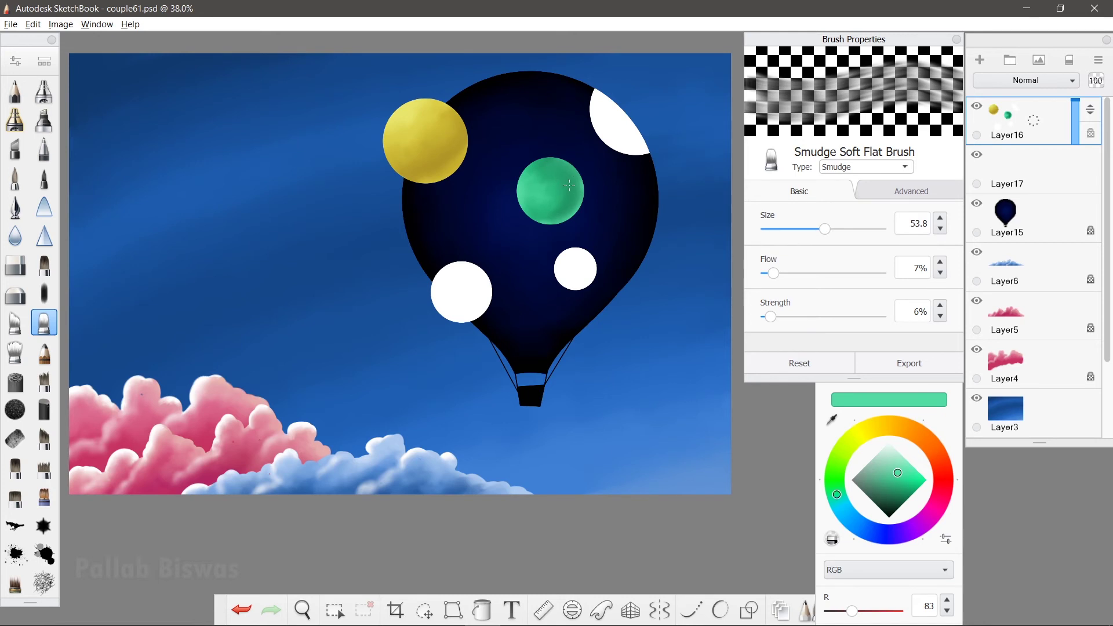
- Paint the lower-left circle magenta with light pink highlights and dark magenta shading
click(939, 502)
drag(900, 472, 899, 488)
click(43, 264)
mouse_move(464, 279)
mouse_down()
mouse_move(446, 298)
mouse_move(464, 314)
mouse_move(491, 265)
mouse_move(435, 288)
mouse_move(473, 292)
mouse_up()
click(900, 458)
click(894, 499)
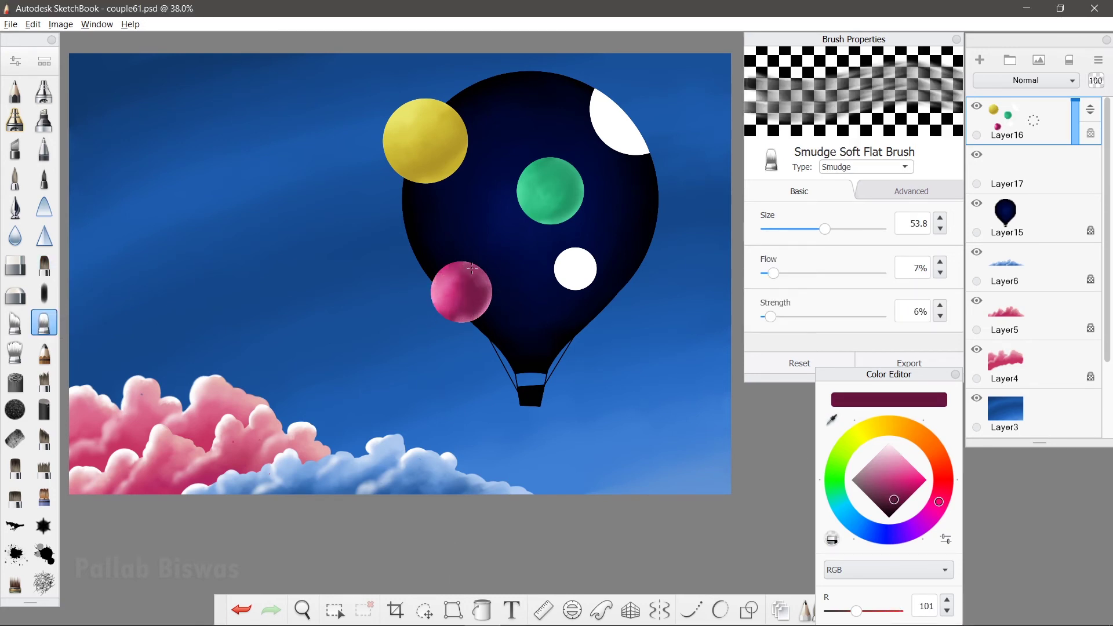
key(bracketleft)
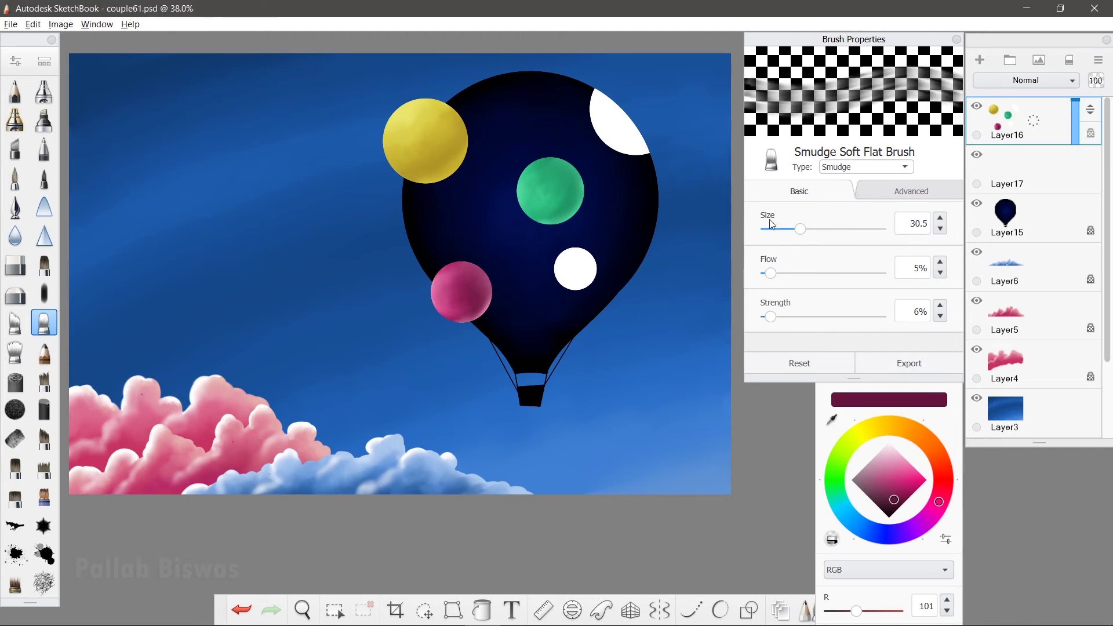
- Blend the crescent dark teal blue and paint the small right circle orange with dark red shading
click(894, 498)
drag(600, 95, 637, 145)
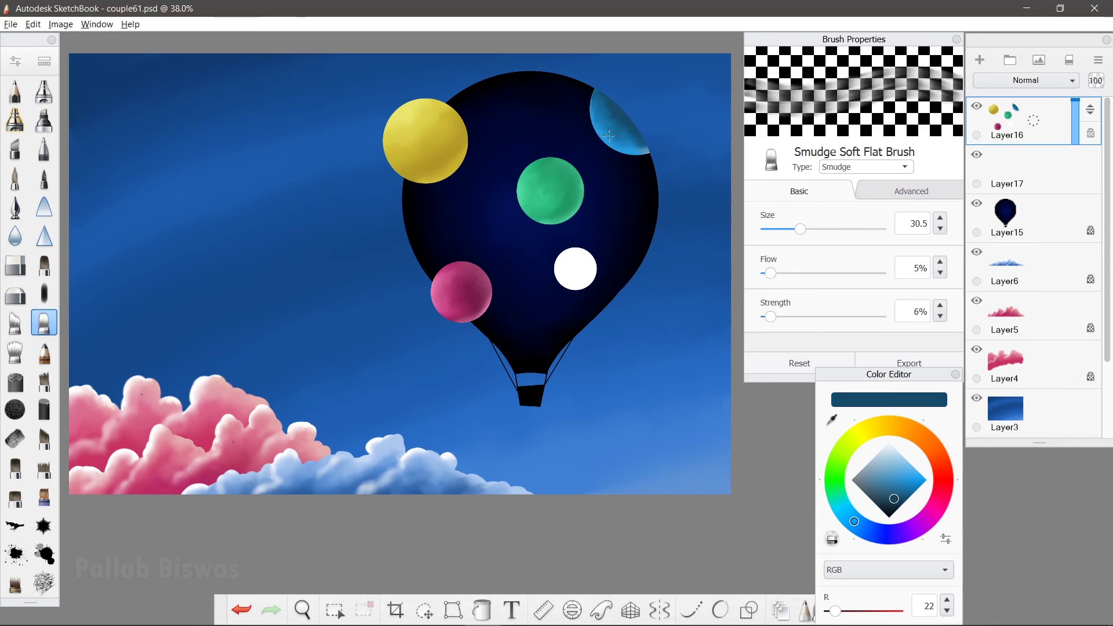
drag(941, 449, 938, 458)
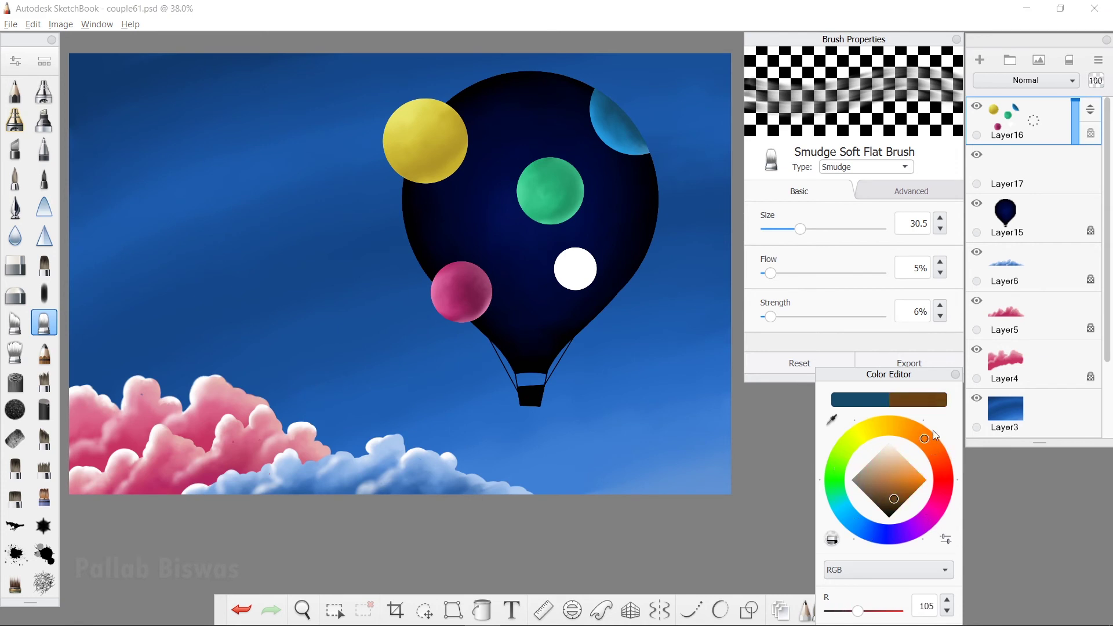
click(44, 265)
mouse_move(907, 473)
mouse_down()
mouse_move(901, 465)
mouse_move(899, 482)
mouse_up()
drag(571, 261, 586, 284)
click(898, 491)
alt+click(570, 268)
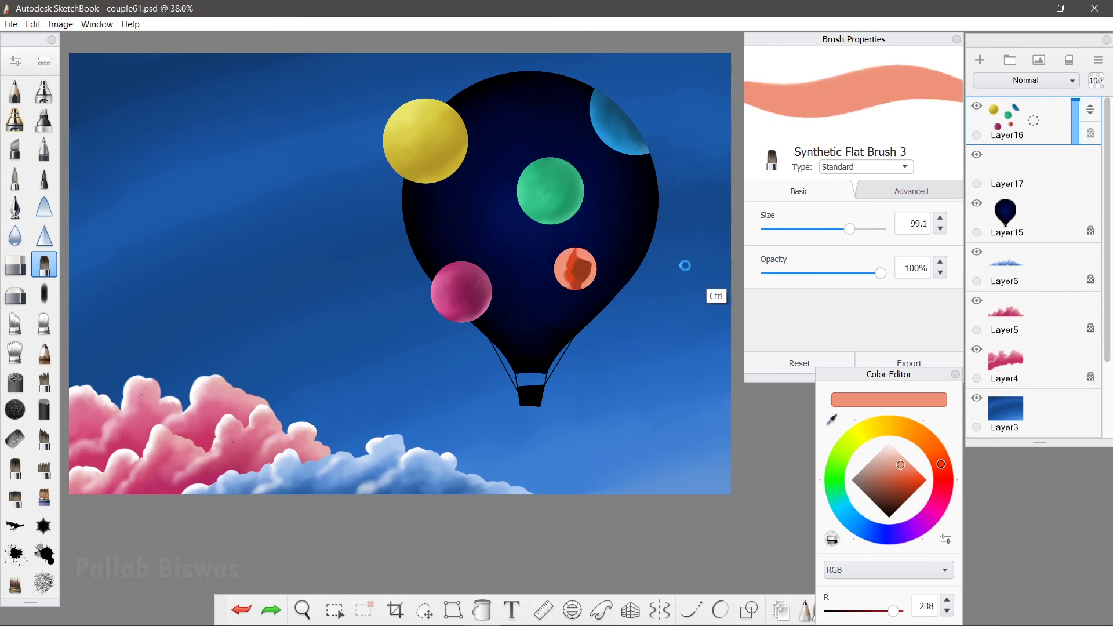
click(785, 228)
click(44, 322)
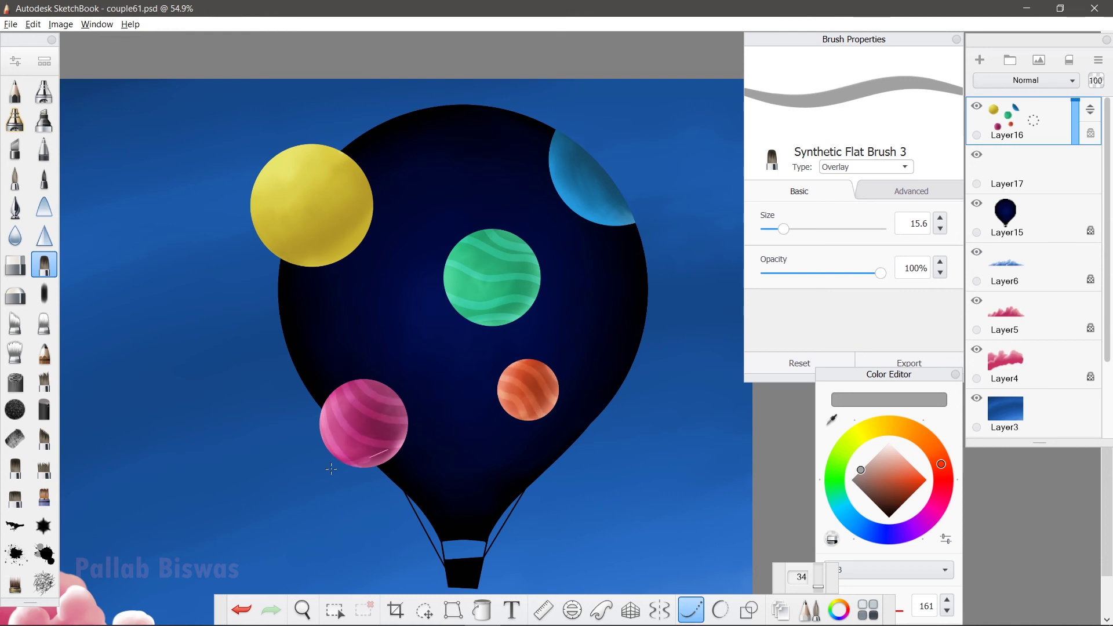
- Undo the bad overlay stripe stroke on the blue planet
key(ctrl+z)
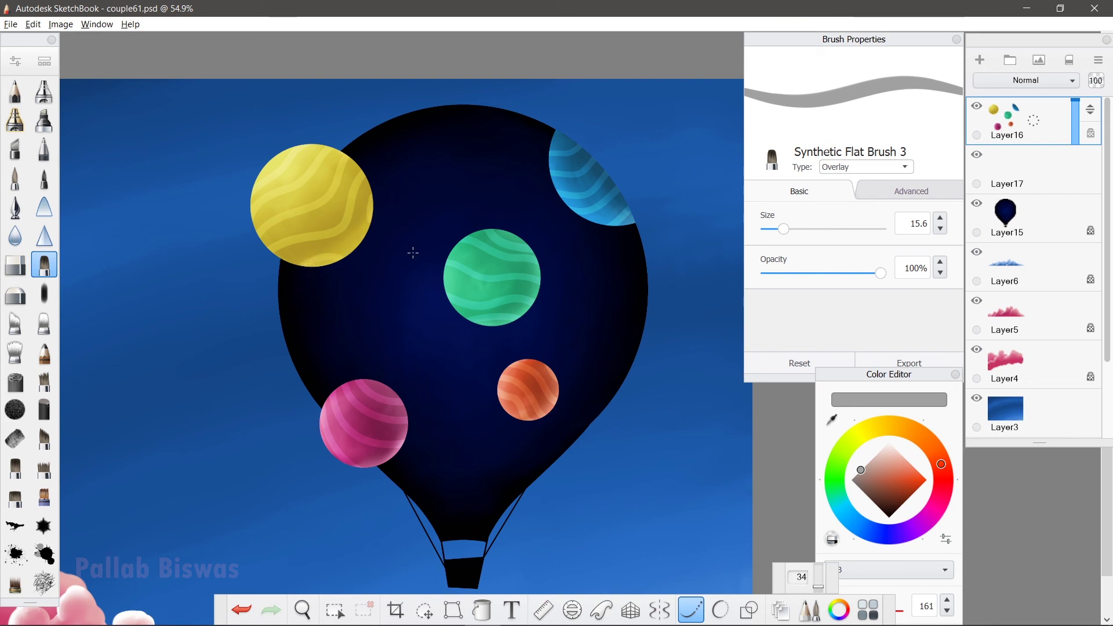
scroll(405, 238, down, 2)
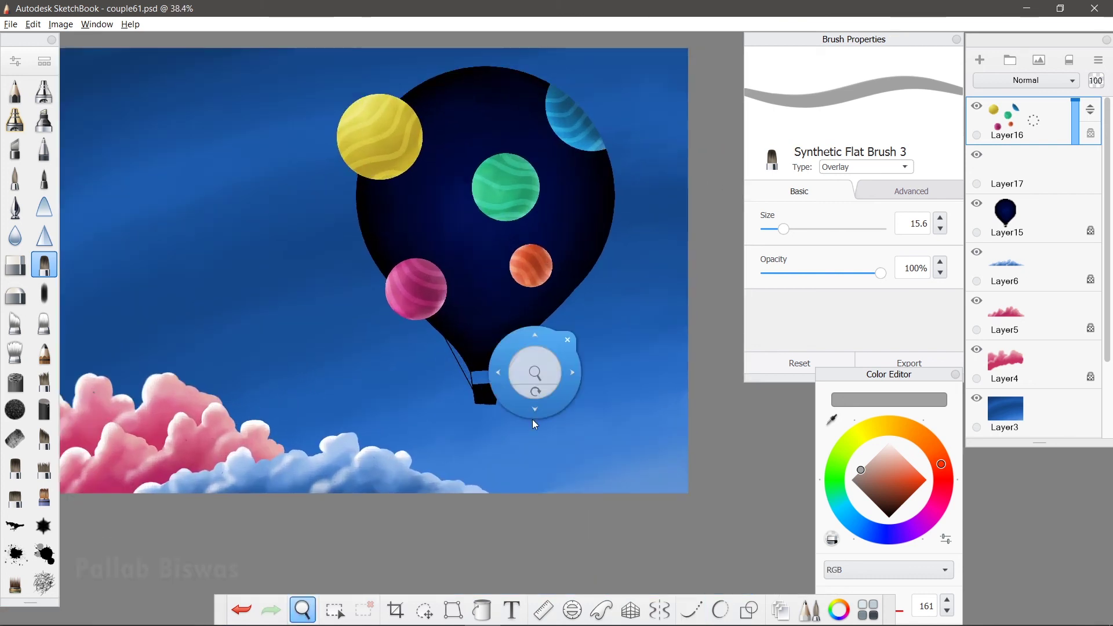
- Zoom out to the whole picture and enlarge the Sparkle brush for dabbing white stars
drag(559, 323, 584, 418)
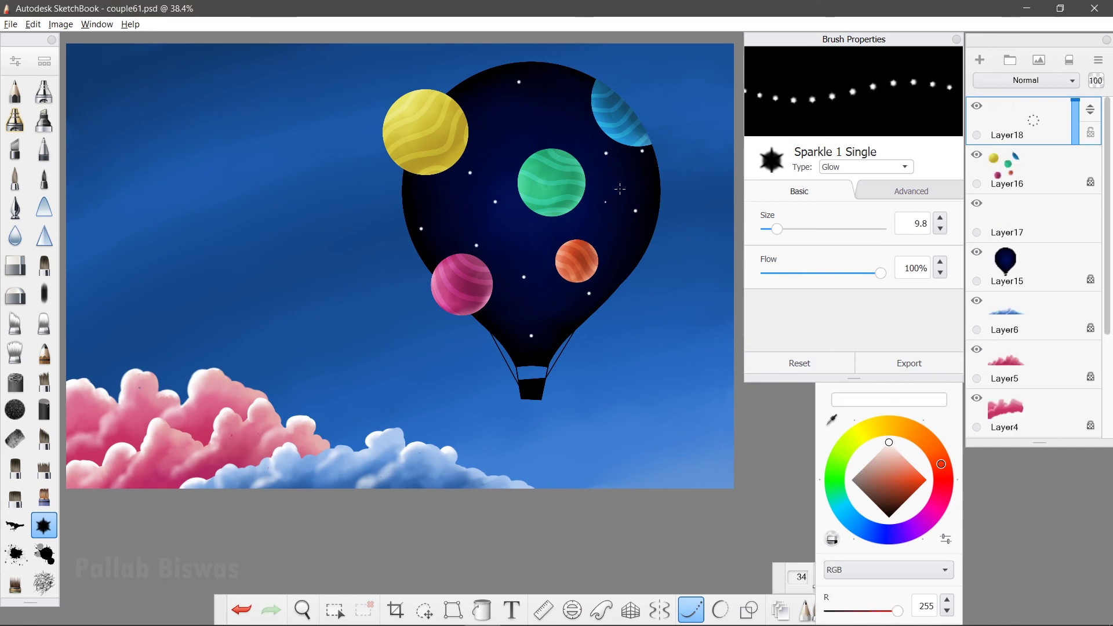
drag(618, 262, 602, 221)
key(bracketright)
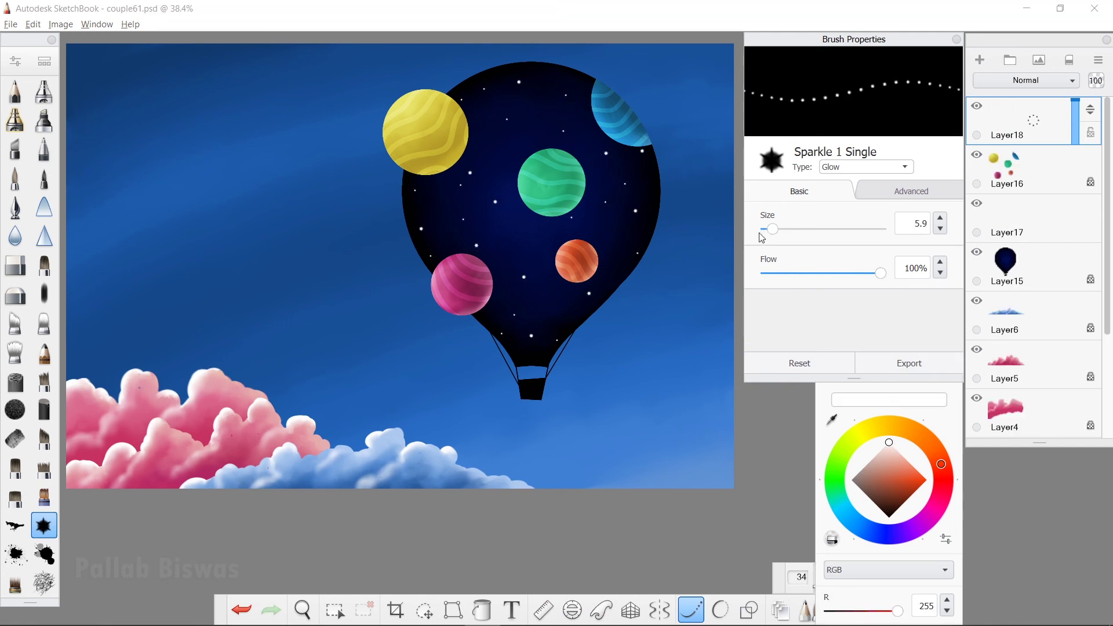